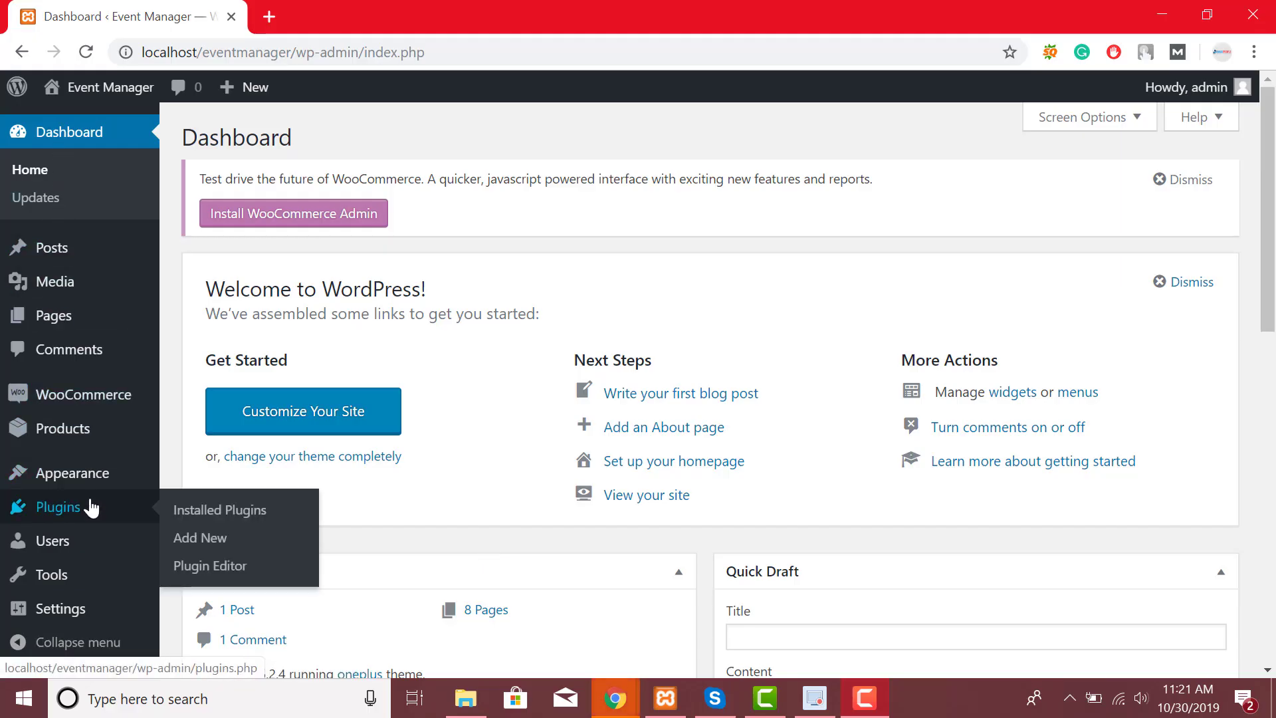
Search the plugin directory for 'bus ticket booking with seat reservation', then install and activate it.
{"action": "left_click", "coordinate": [213, 540]}
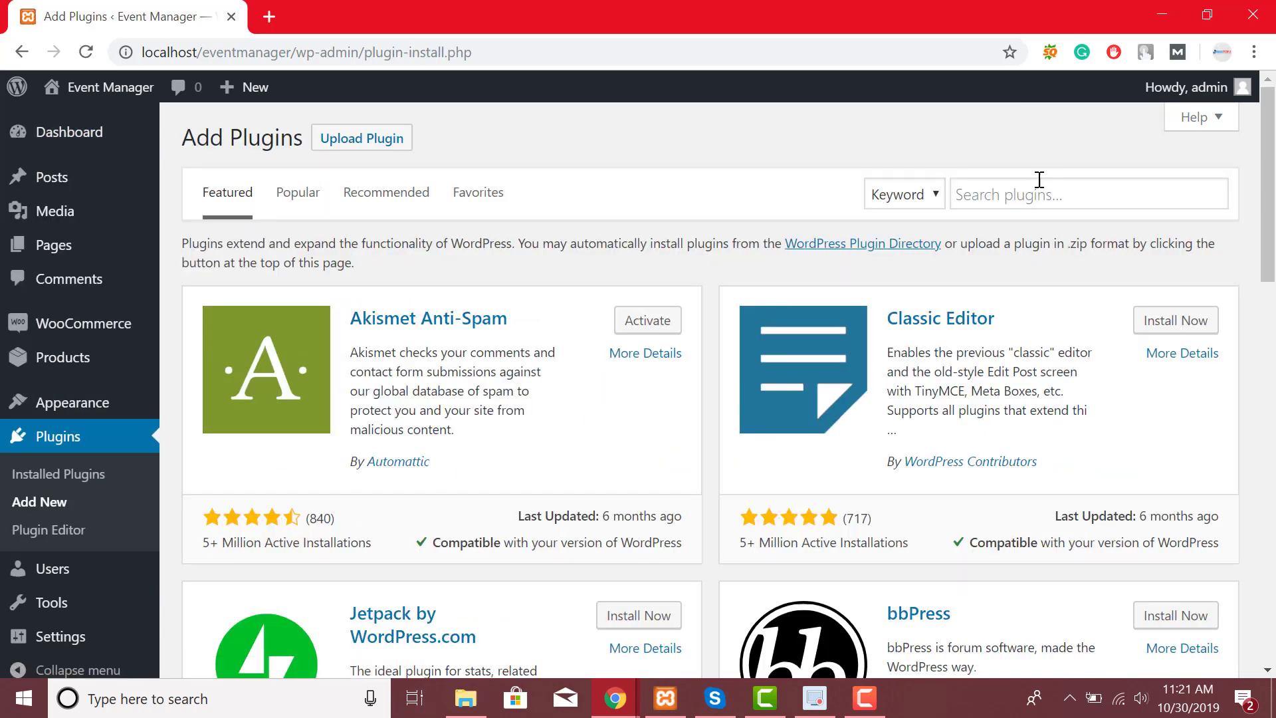
{"action": "left_click", "coordinate": [1036, 194]}
{"action": "type", "text": "bus "}
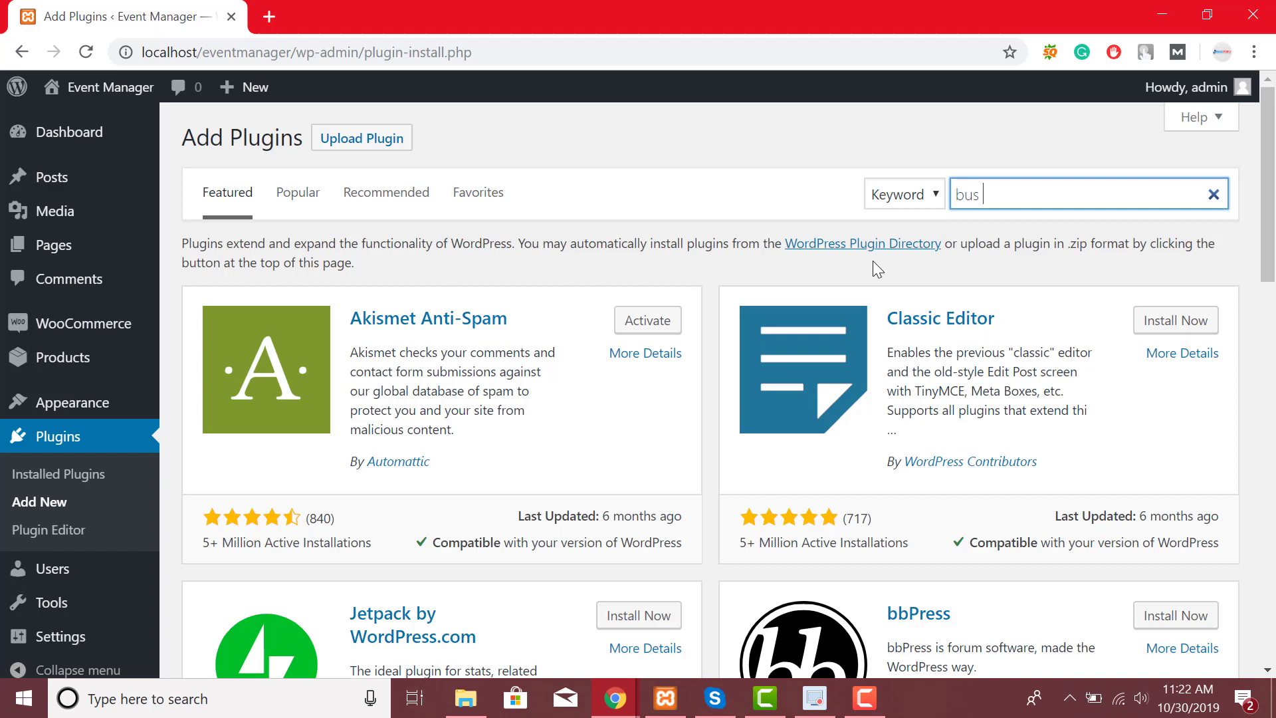
{"action": "type", "text": "ticket booking with sea"}
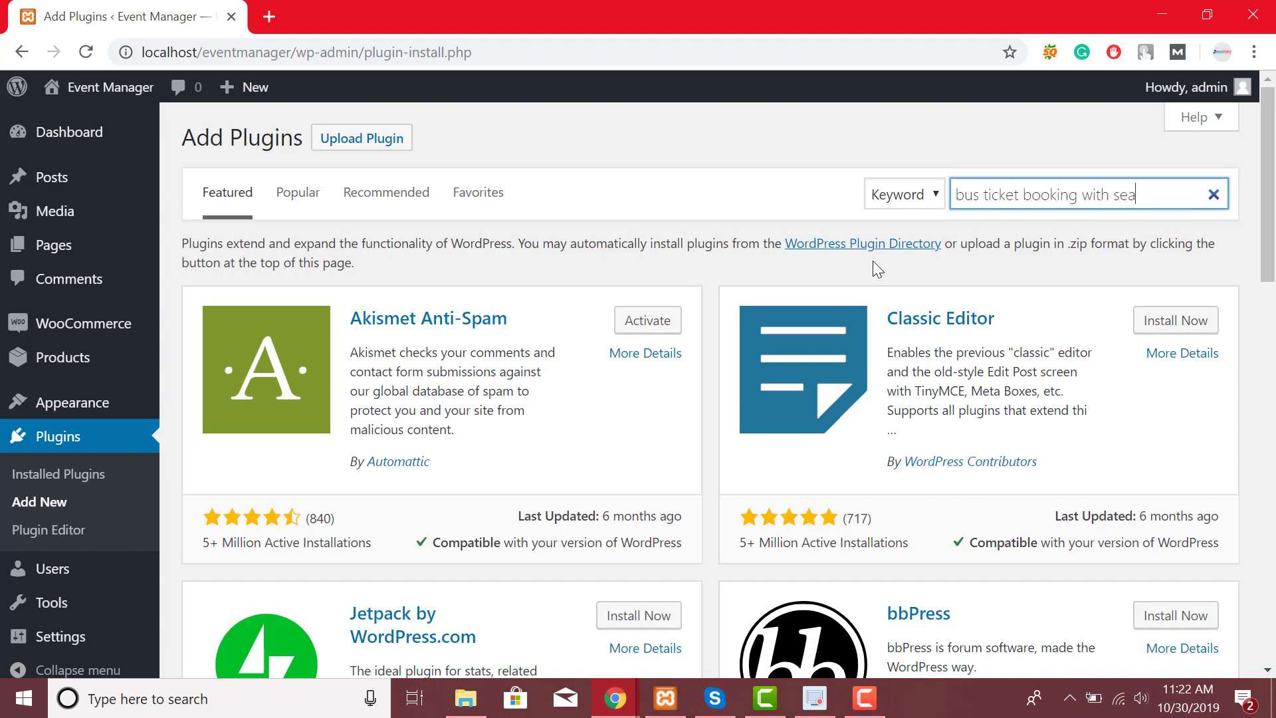
{"action": "type", "text": "t reservation"}
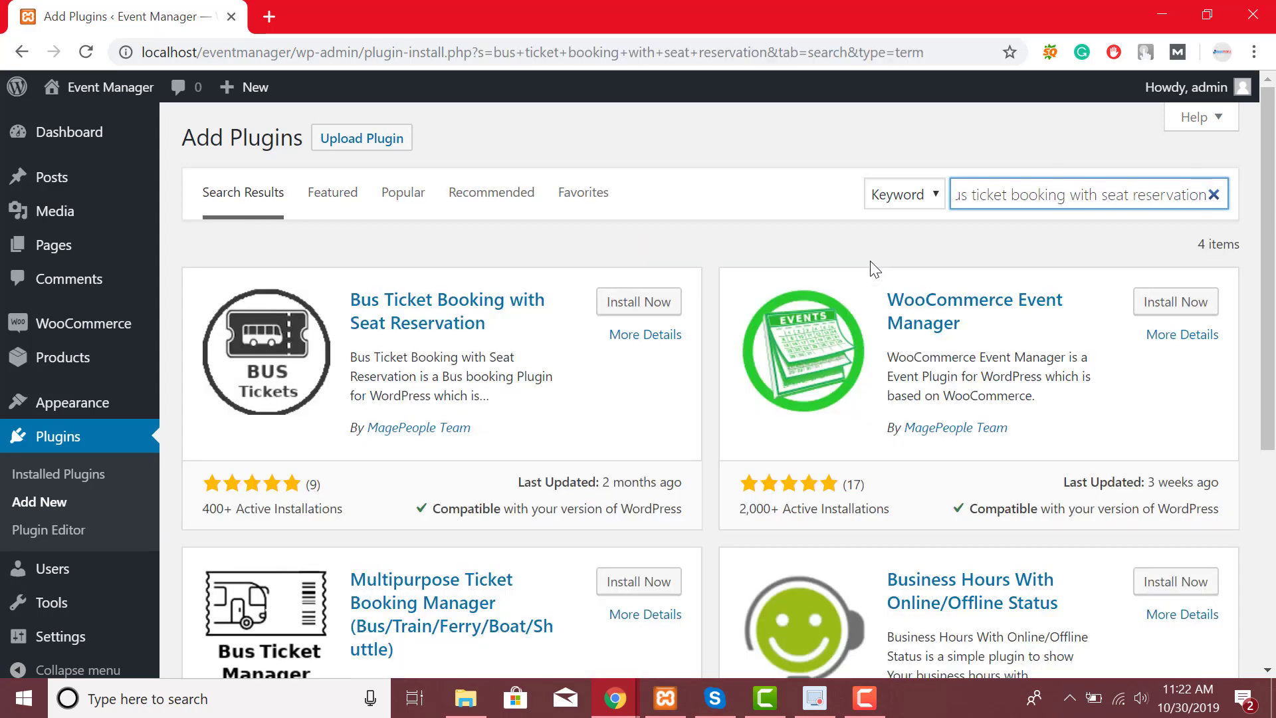
{"action": "left_click", "coordinate": [631, 307]}
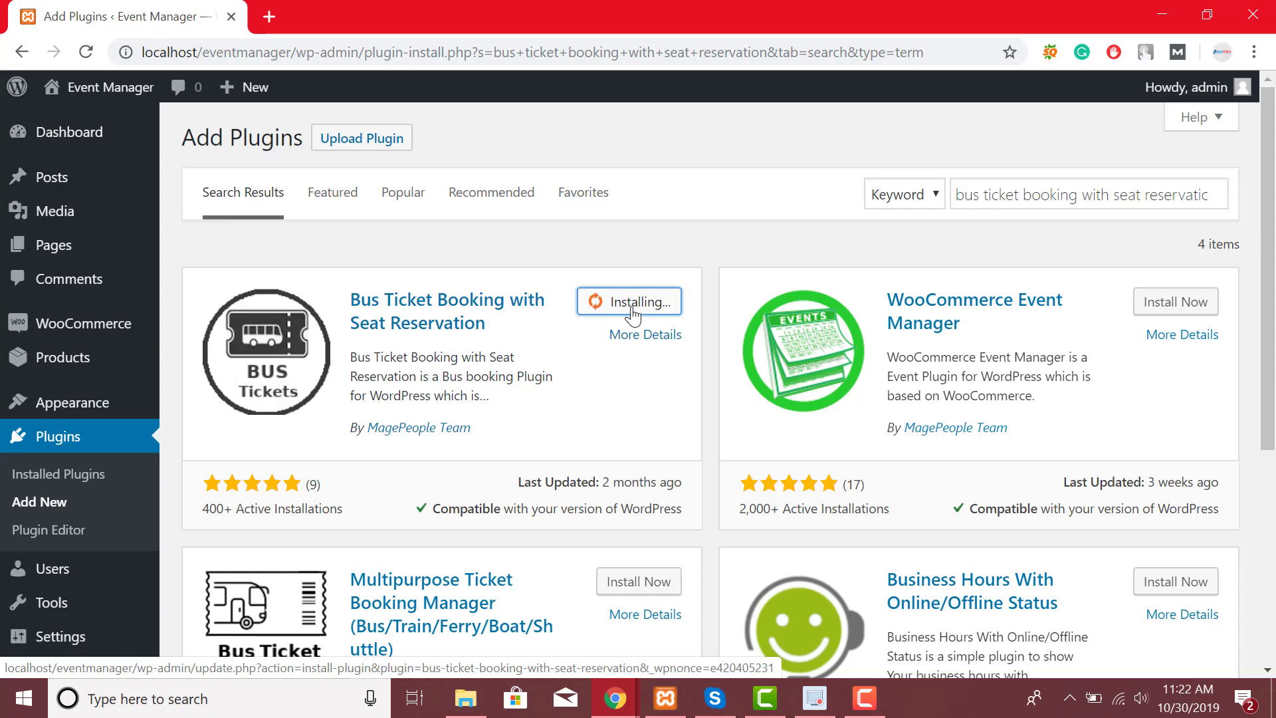
{"action": "left_click", "coordinate": [664, 303]}
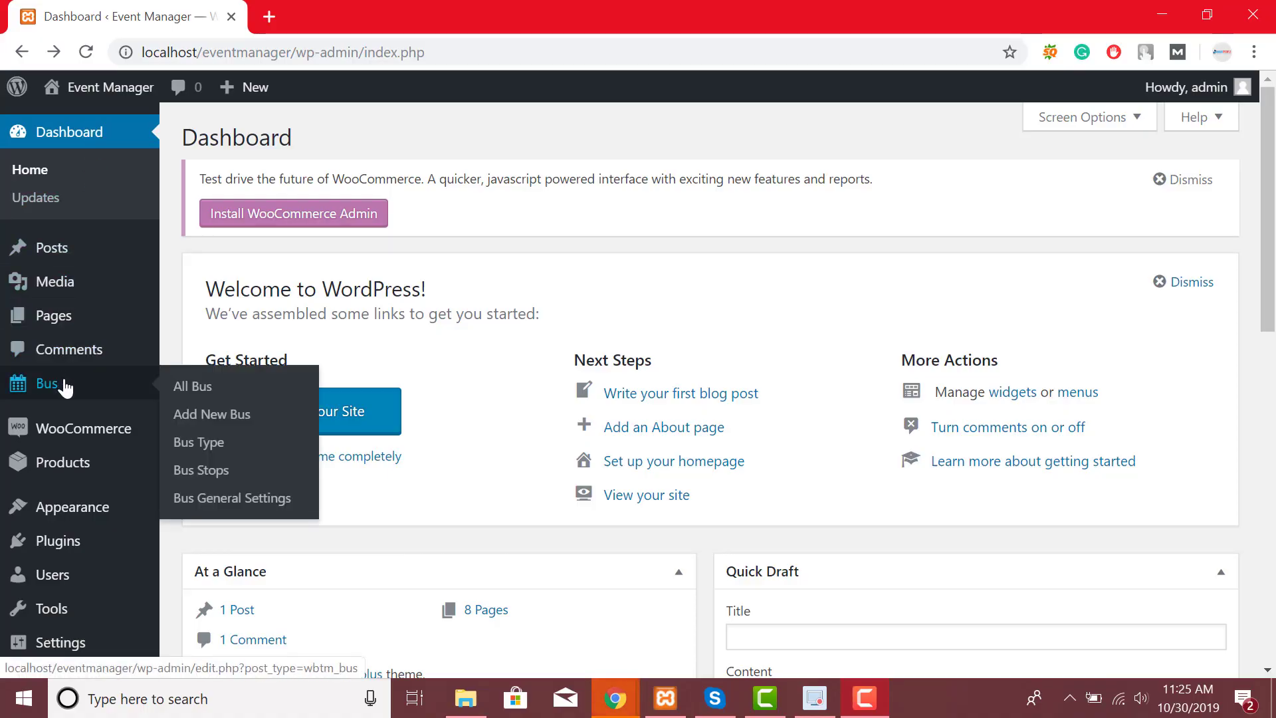
On the Bus Stops page, add New York, Huston and chicago one after another.
{"action": "left_click", "coordinate": [206, 473]}
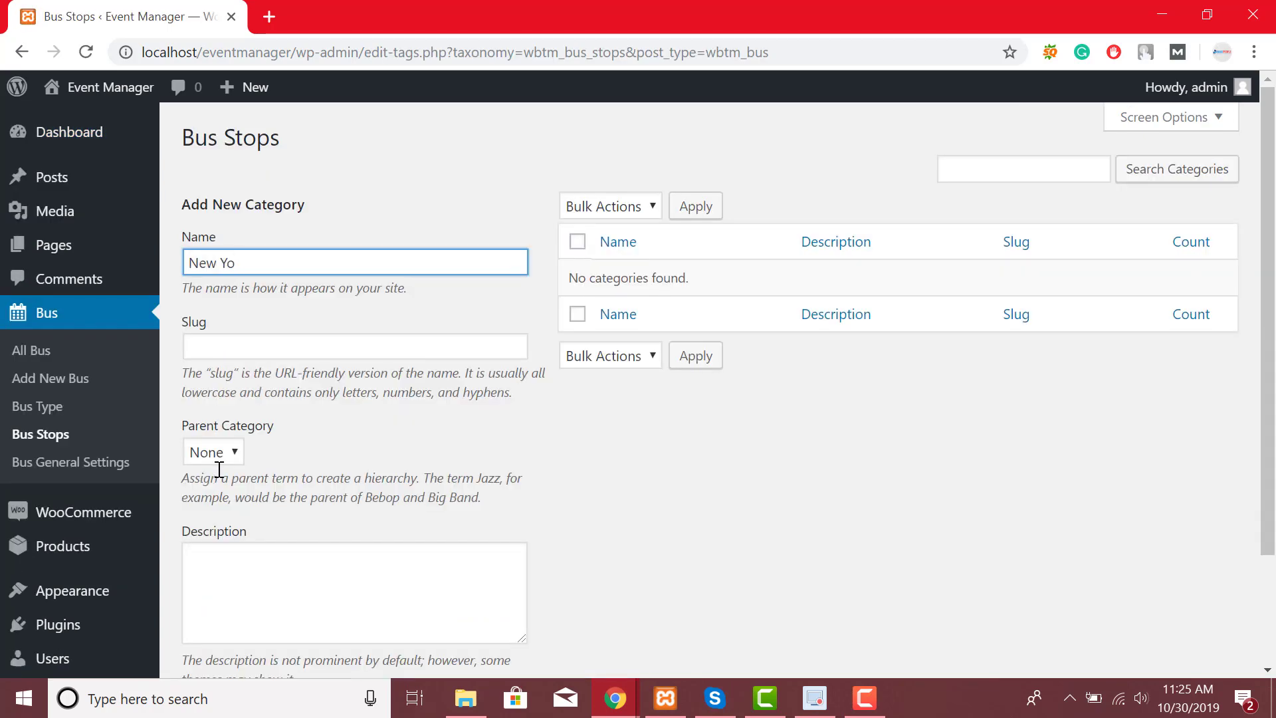
{"action": "scroll", "coordinate": [219, 470], "scroll_direction": "down", "scroll_amount": 2}
{"action": "left_click", "coordinate": [259, 580]}
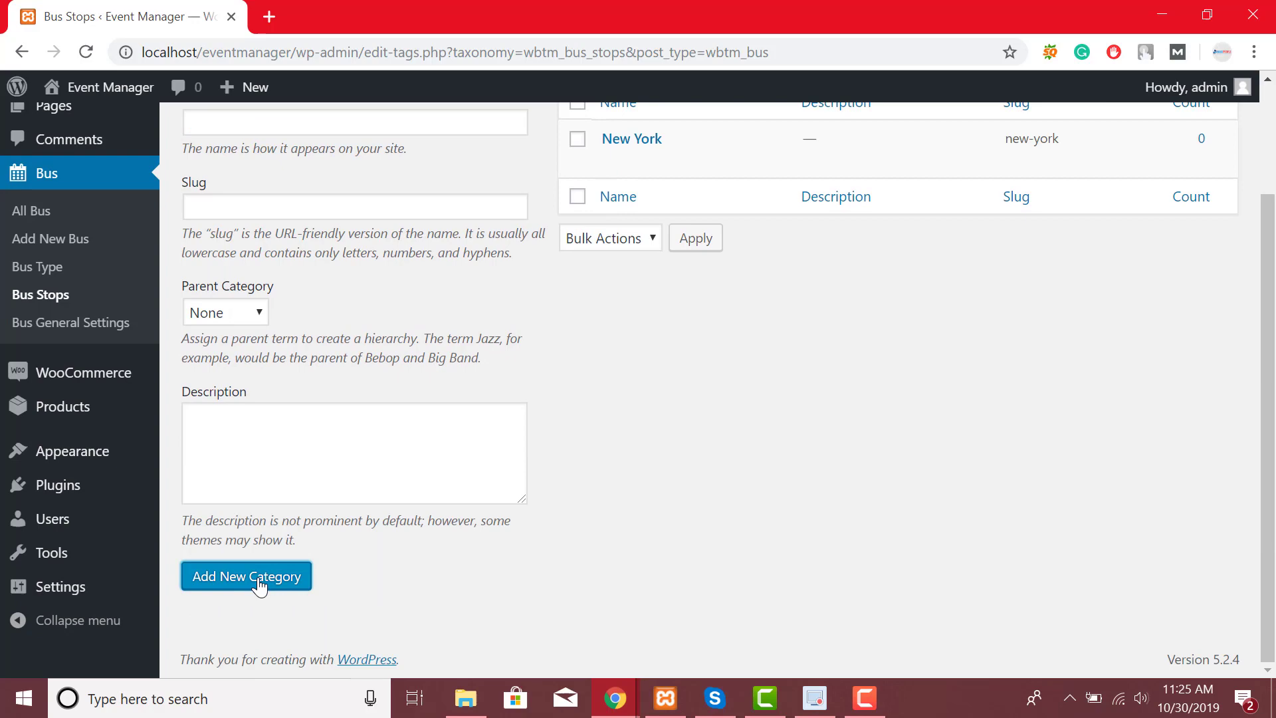
{"action": "scroll", "coordinate": [610, 320], "scroll_direction": "up", "scroll_amount": 3}
{"action": "left_click", "coordinate": [400, 258]}
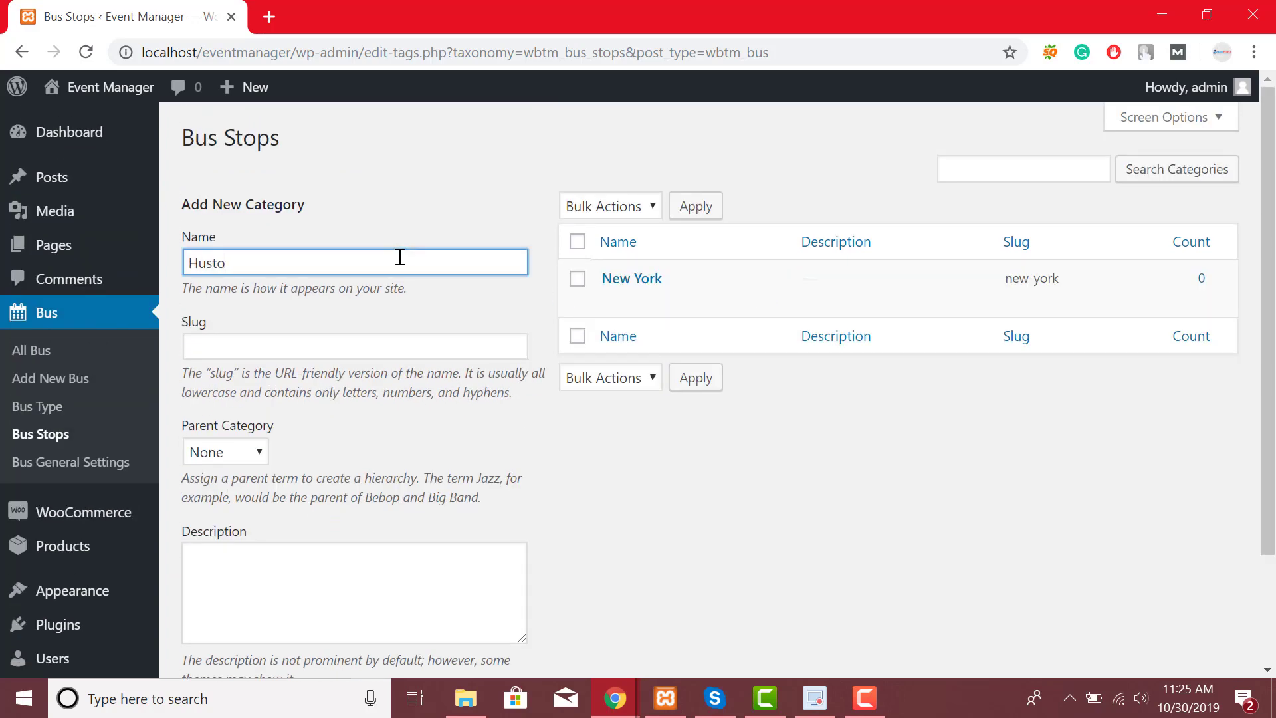
{"action": "scroll", "coordinate": [329, 439], "scroll_direction": "down", "scroll_amount": 2}
{"action": "left_click", "coordinate": [276, 597]}
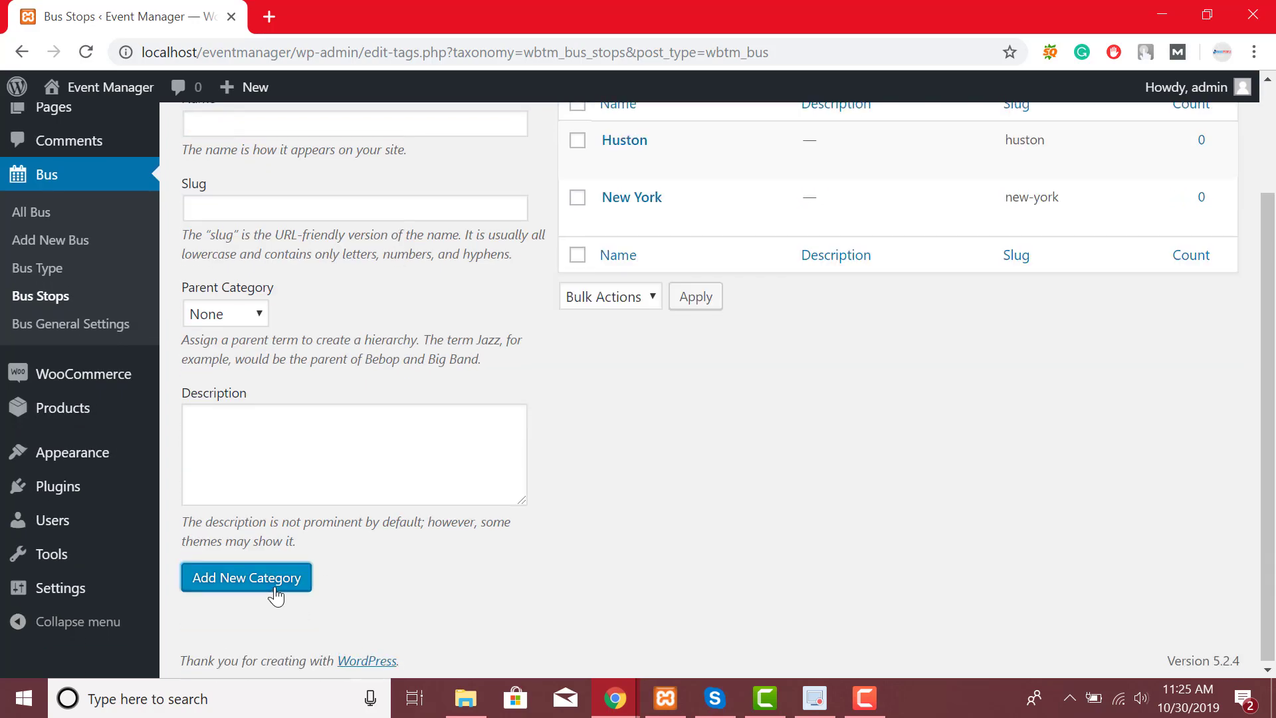
{"action": "scroll", "coordinate": [276, 595], "scroll_direction": "up", "scroll_amount": 2}
{"action": "left_click", "coordinate": [287, 228]}
{"action": "type", "text": "chicag"}
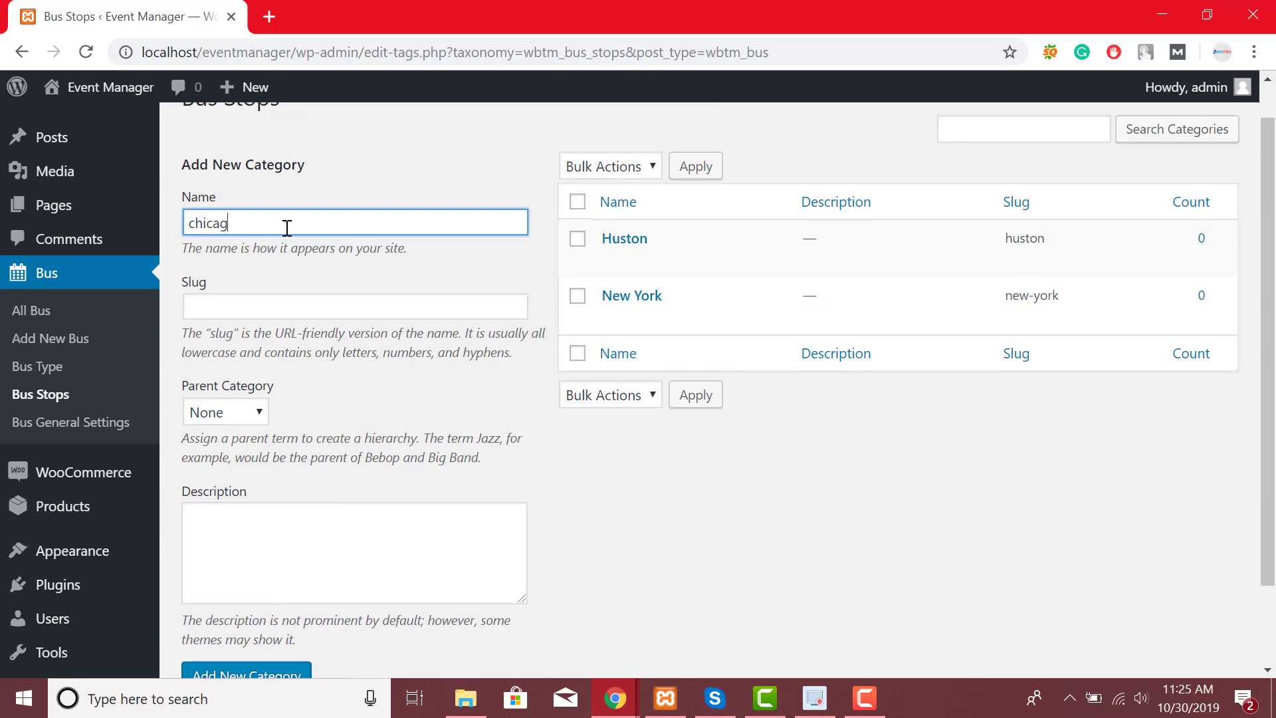
{"action": "type", "text": "o"}
{"action": "scroll", "coordinate": [287, 227], "scroll_direction": "down", "scroll_amount": 2}
{"action": "left_click", "coordinate": [265, 587]}
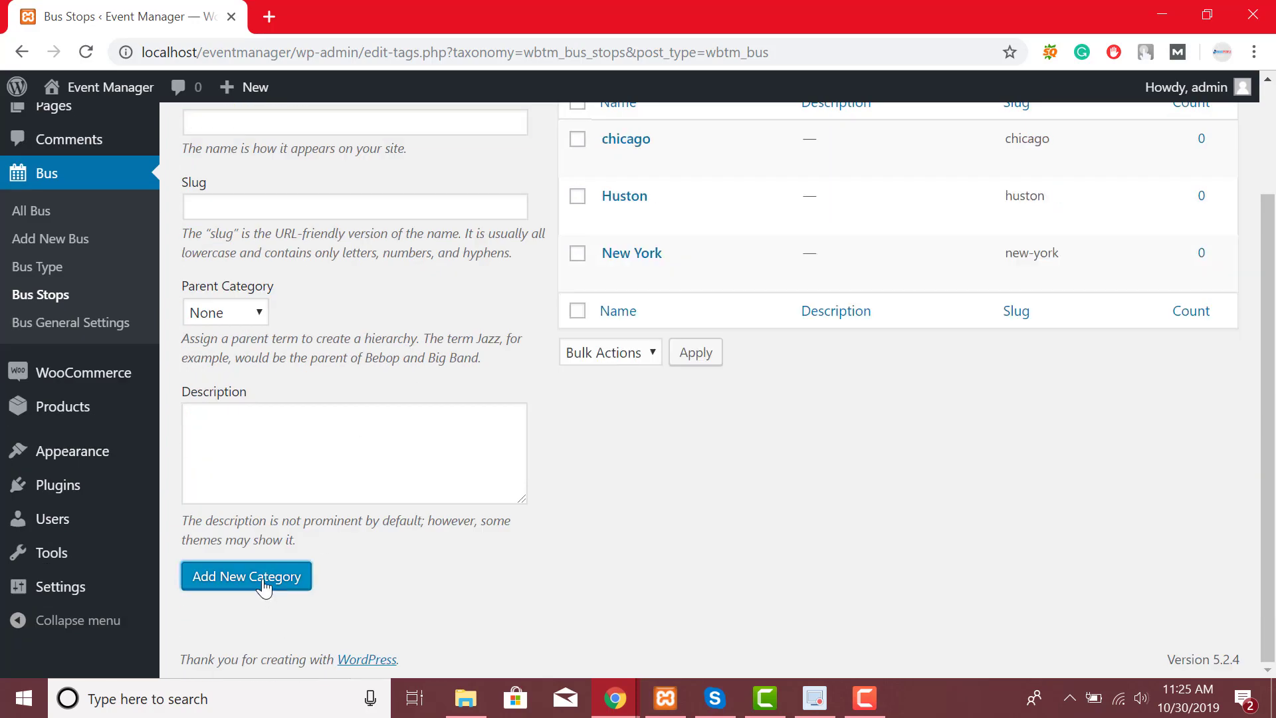
{"action": "scroll", "coordinate": [262, 590], "scroll_direction": "up", "scroll_amount": 2}
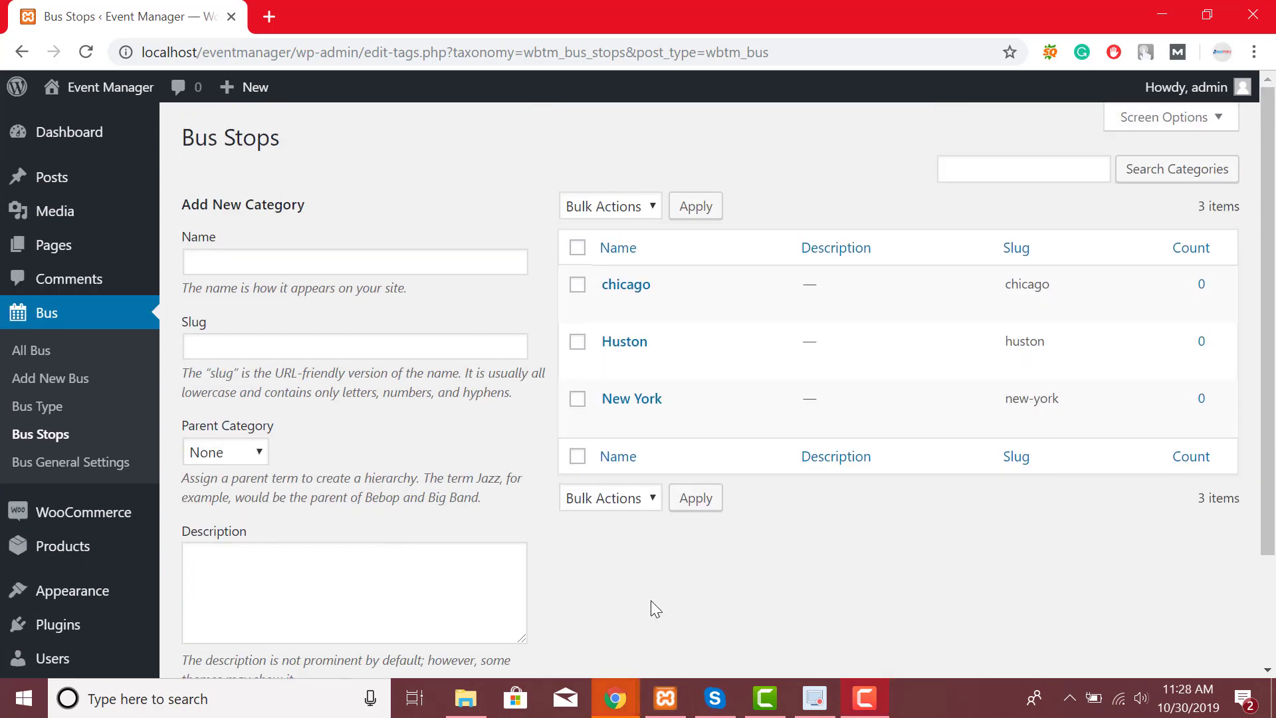
On the Bus Type page, add AC and then Non-AC as new bus types.
{"action": "left_click", "coordinate": [50, 411]}
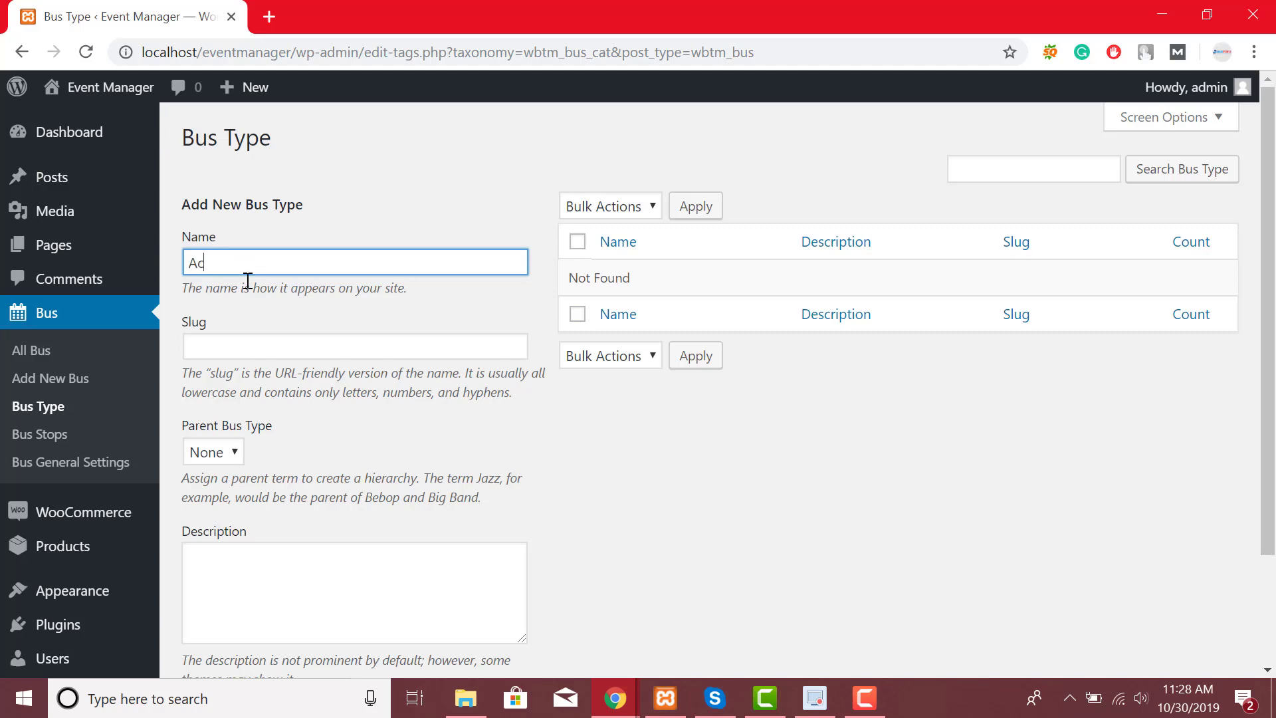
{"action": "scroll", "coordinate": [248, 280], "scroll_direction": "down", "scroll_amount": 2}
{"action": "left_click", "coordinate": [266, 578]}
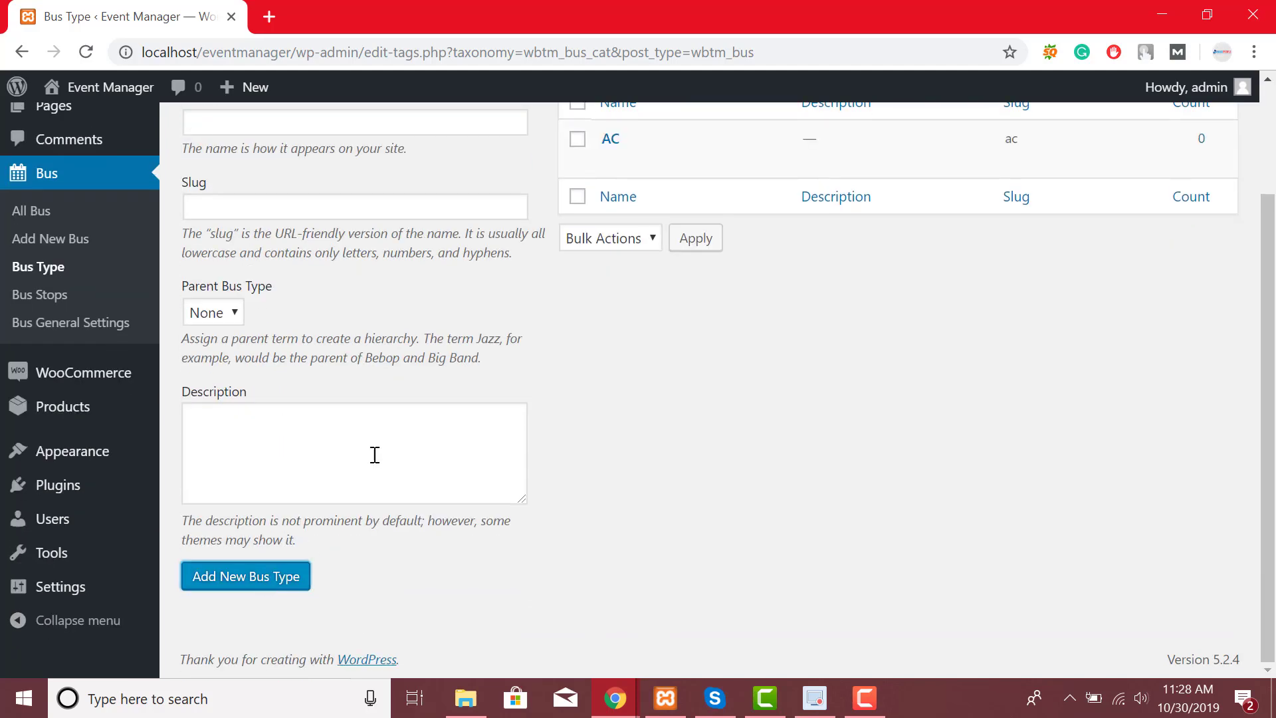
{"action": "scroll", "coordinate": [276, 281], "scroll_direction": "up", "scroll_amount": 2}
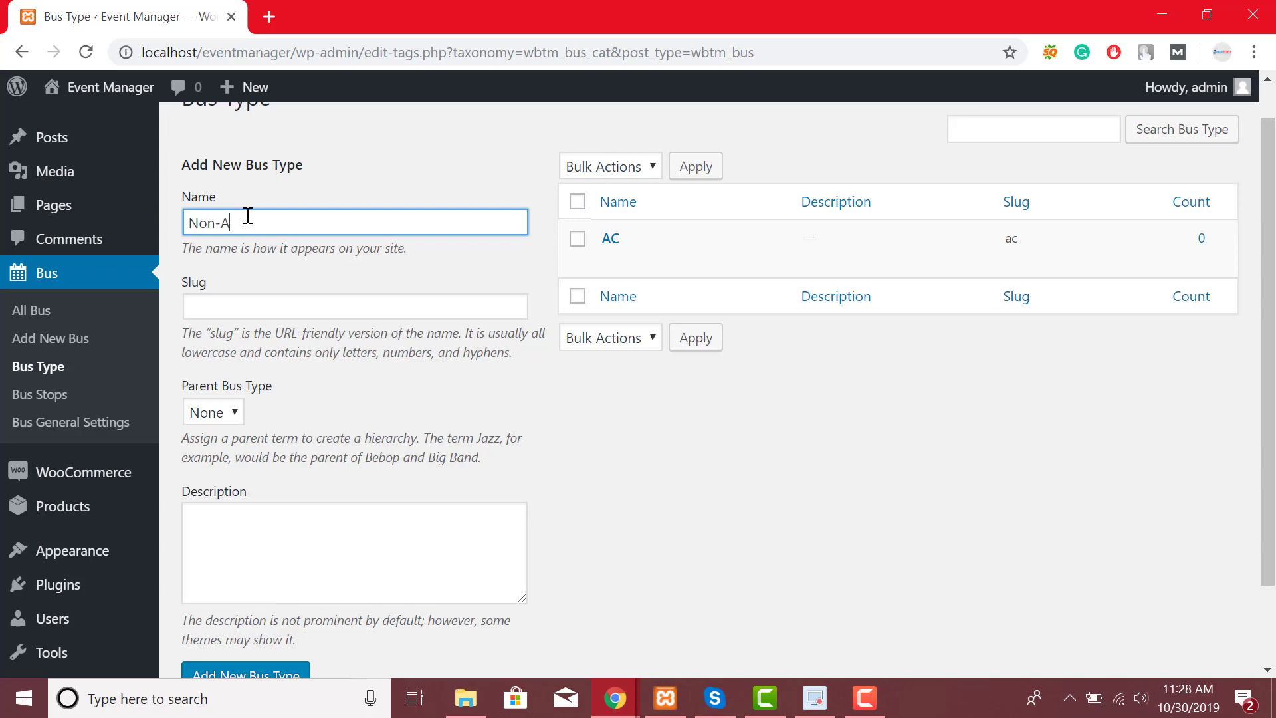
{"action": "scroll", "coordinate": [248, 216], "scroll_direction": "down", "scroll_amount": 2}
{"action": "left_click", "coordinate": [250, 581]}
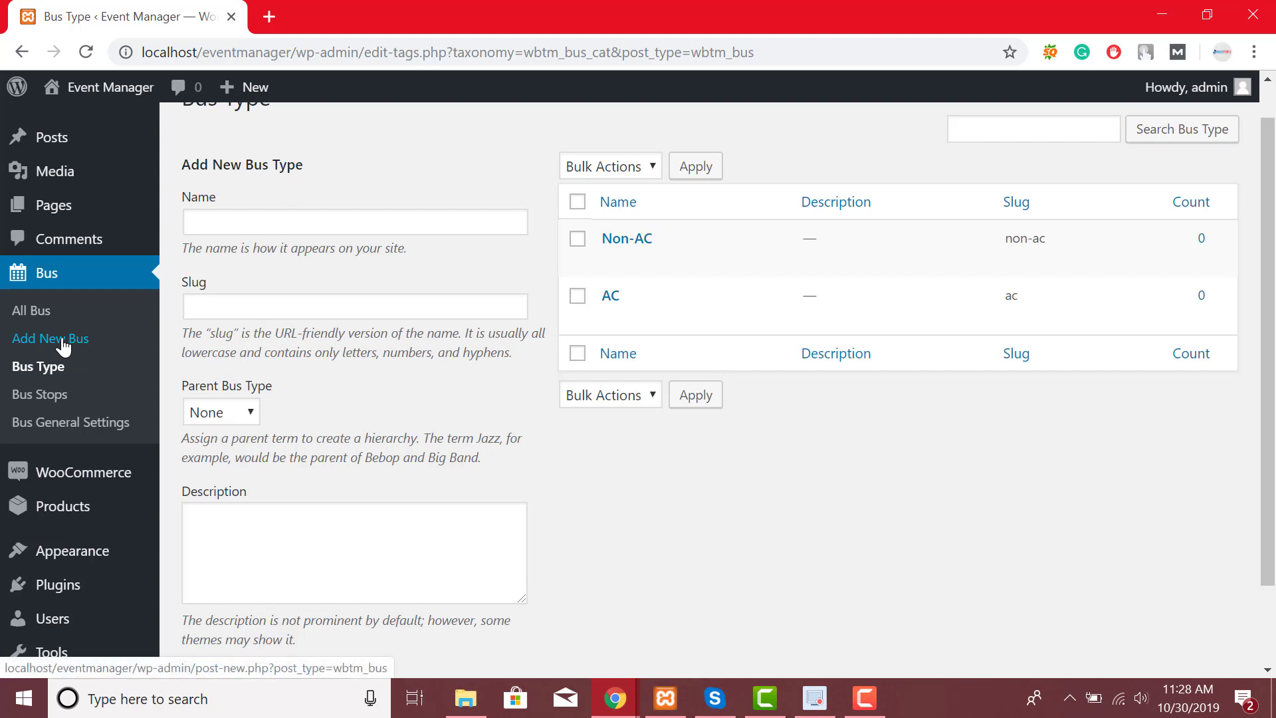
Start a new bus titled 'Red' and paste in its description.
{"action": "left_click", "coordinate": [63, 346]}
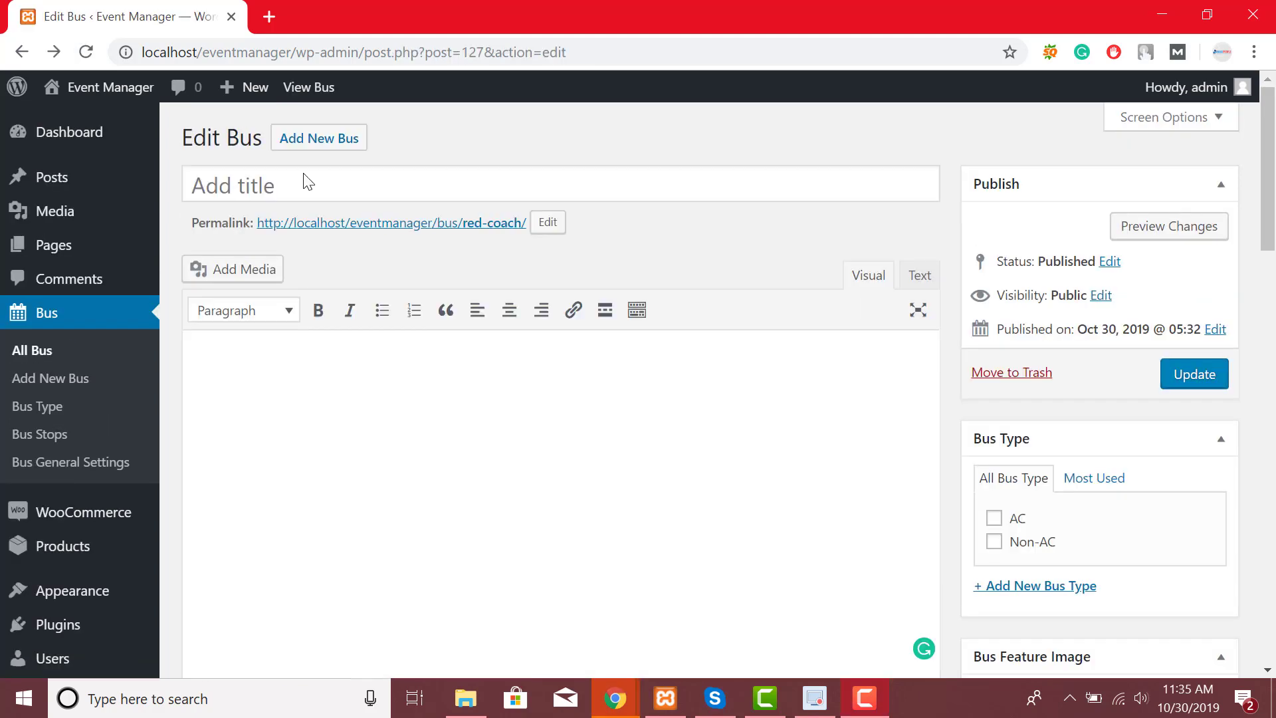
{"action": "left_click", "coordinate": [308, 176]}
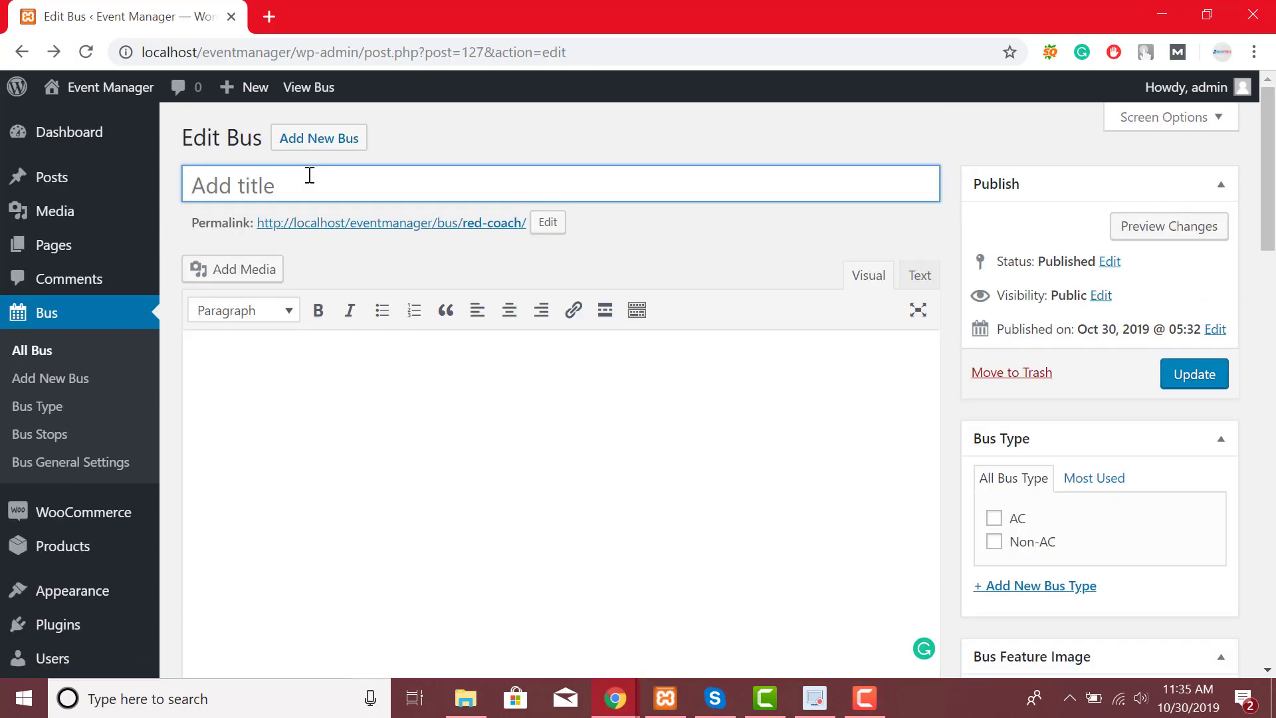
{"action": "type", "text": "Red Coach"}
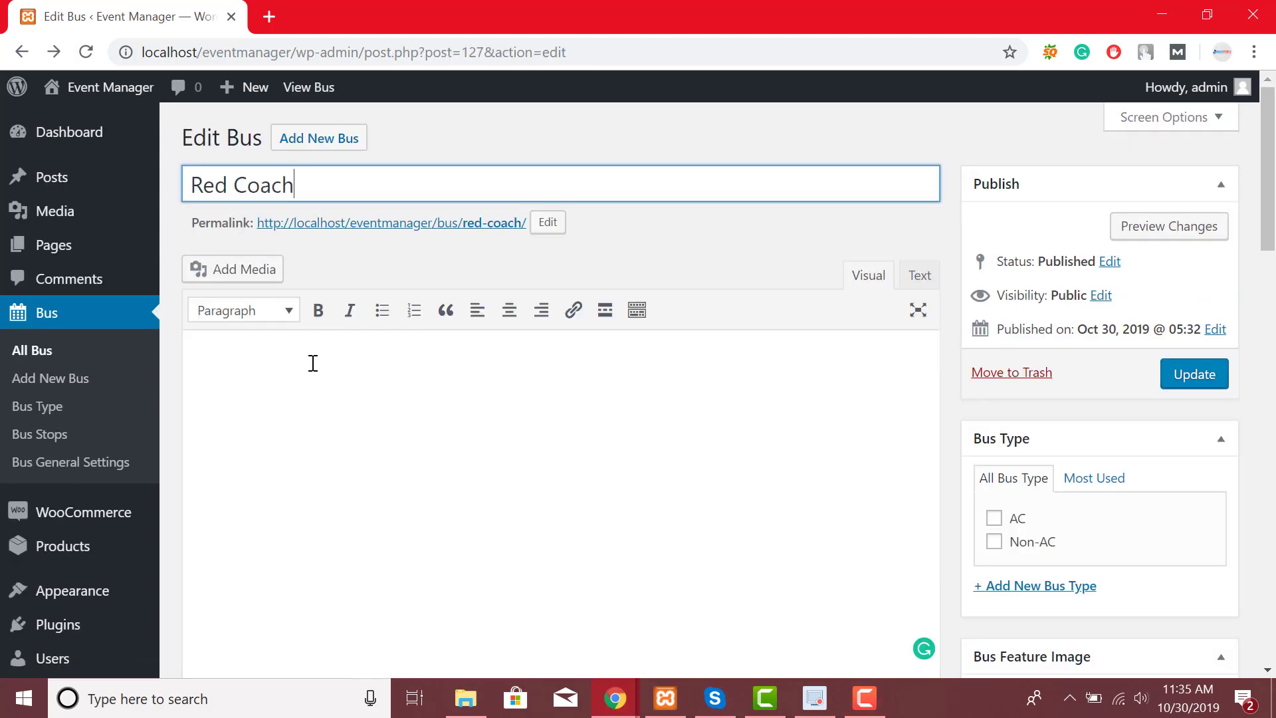
{"action": "left_click", "coordinate": [313, 363]}
{"action": "type", "text": "We've found the top bus routes travellers take to get to New York! Every day our bus partners (FlixBus, Greyhound, New York Trailways) bring people from major cities to New York. Enjoy the convenience of taking the bus to New York!"}
{"action": "scroll", "coordinate": [313, 364], "scroll_direction": "down", "scroll_amount": 5}
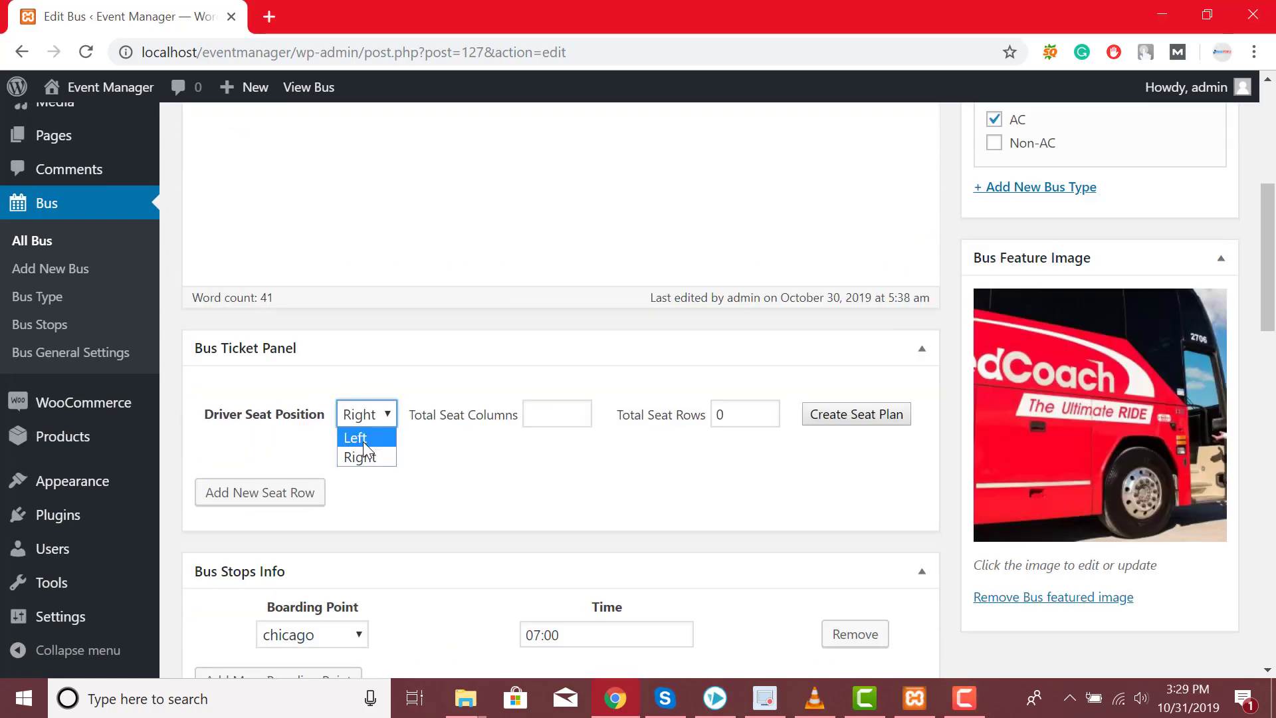
{"action": "left_click", "coordinate": [362, 435]}
Create a 6-row seat plan and name the first seats A1–A6 and B1–B6.
{"action": "left_click", "coordinate": [740, 414]}
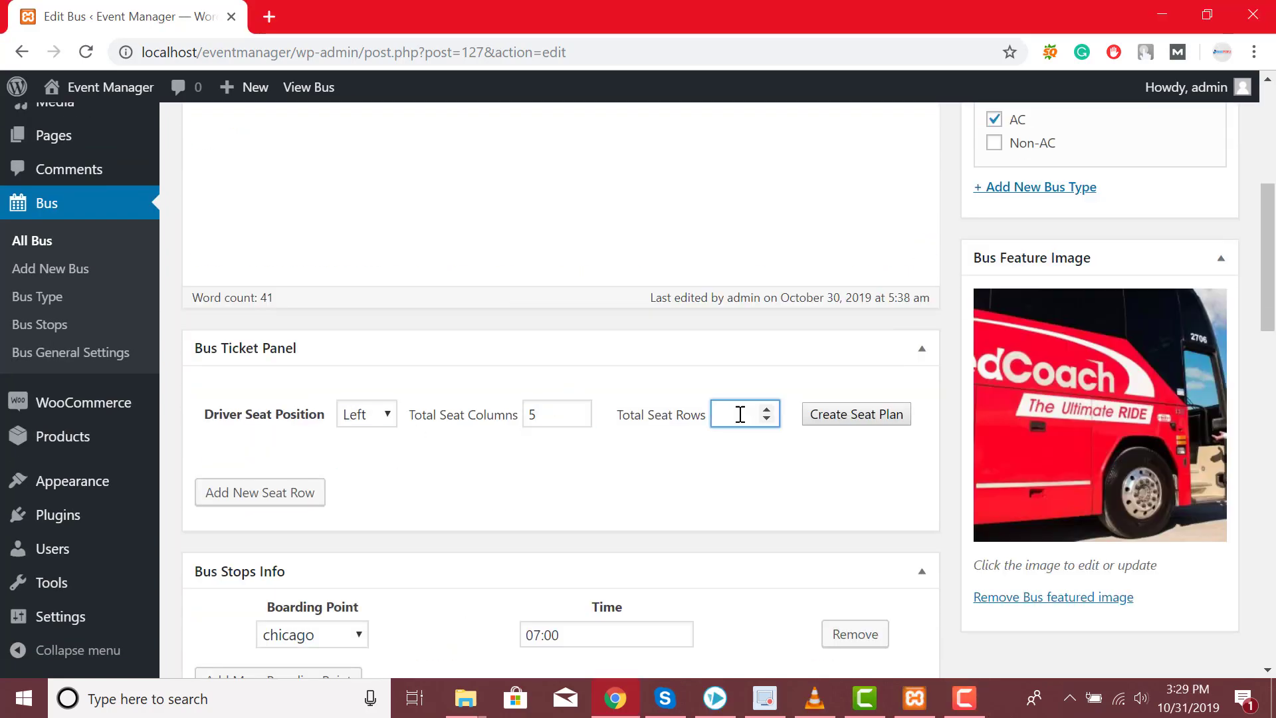
{"action": "type", "text": "6"}
{"action": "left_click", "coordinate": [856, 414]}
{"action": "left_click", "coordinate": [255, 478]}
{"action": "type", "text": "A1"}
{"action": "key", "text": "Tab"}
{"action": "type", "text": "A2"}
{"action": "key", "text": "Tab"}
{"action": "key", "text": "Tab"}
{"action": "type", "text": "B1\tB2"}
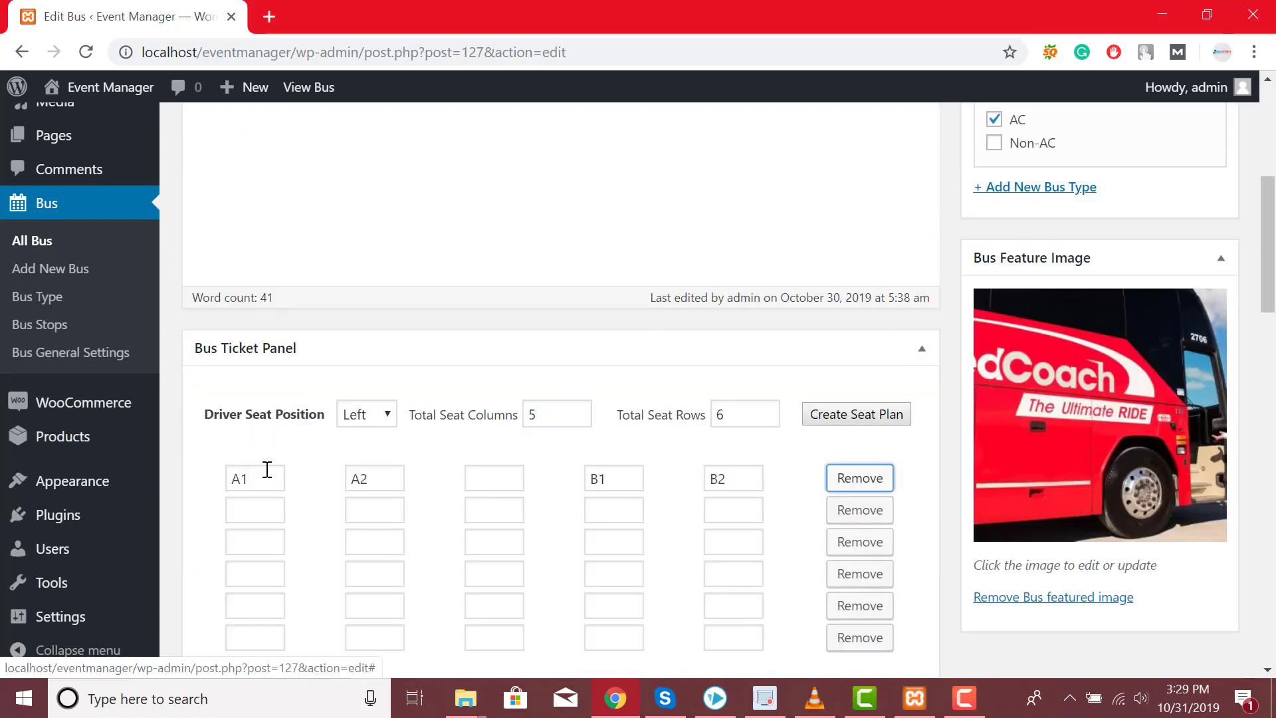
{"action": "key", "text": "Tab"}
{"action": "type", "text": "A"}
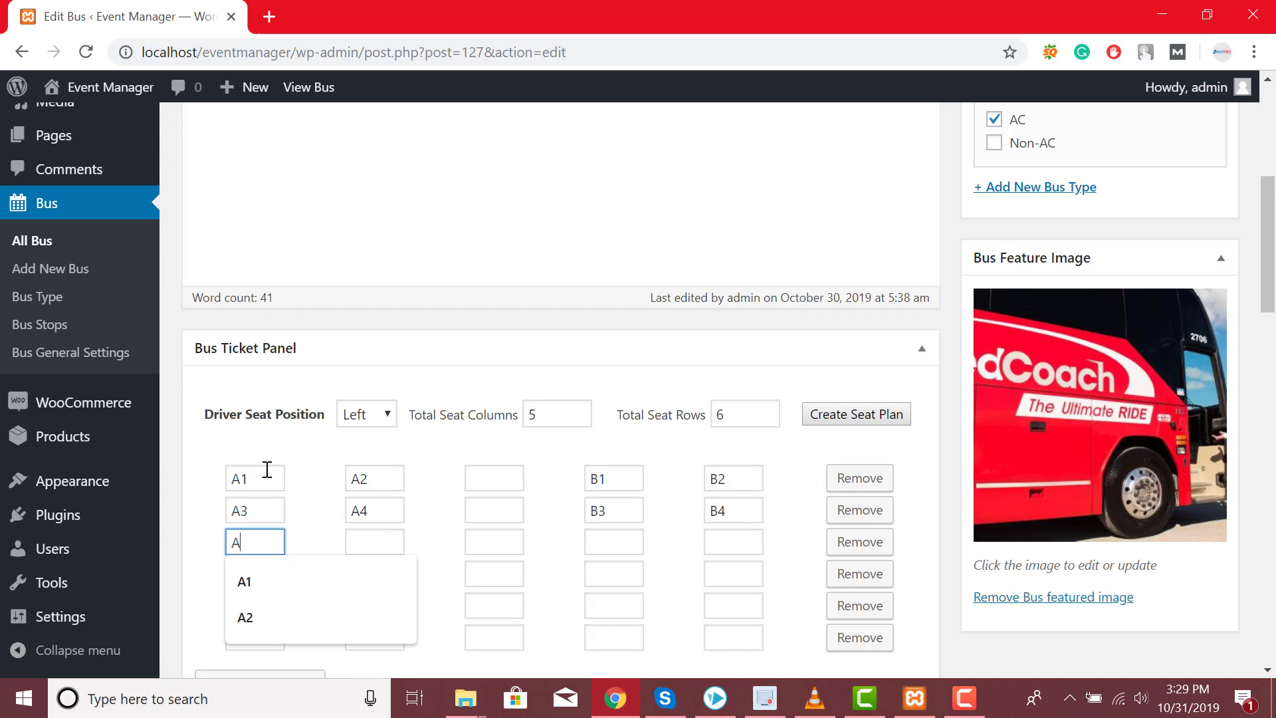
{"action": "type", "text": "3\tA4\t\tB3\tB4\t\tA5"}
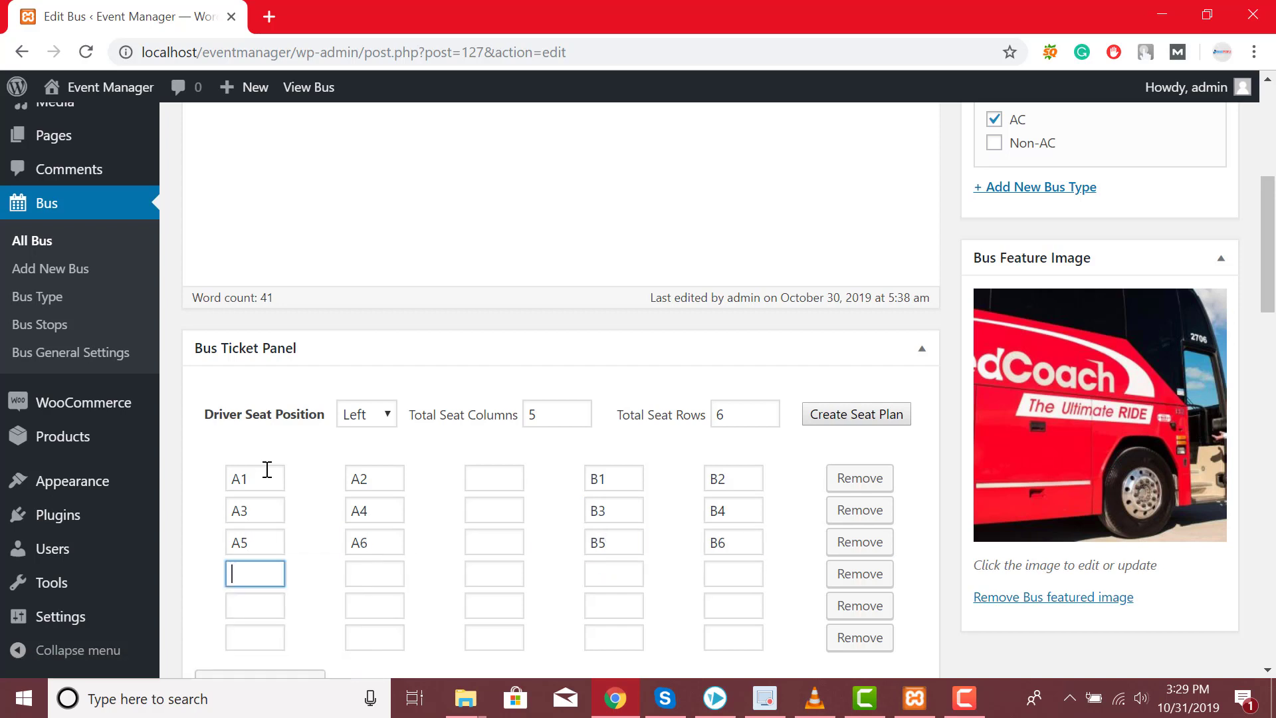
{"action": "type", "text": "\tA6\t\tB5\tB6\t\tA7"}
Fill the remaining seat fields with A7, B7, B8, A9, A10, B9, B10, A11, A12 and B11.
{"action": "key", "text": "Tab"}
{"action": "type", "text": "A7"}
{"action": "key", "text": "Tab"}
{"action": "key", "text": "Tab"}
{"action": "type", "text": "B7"}
{"action": "key", "text": "Tab"}
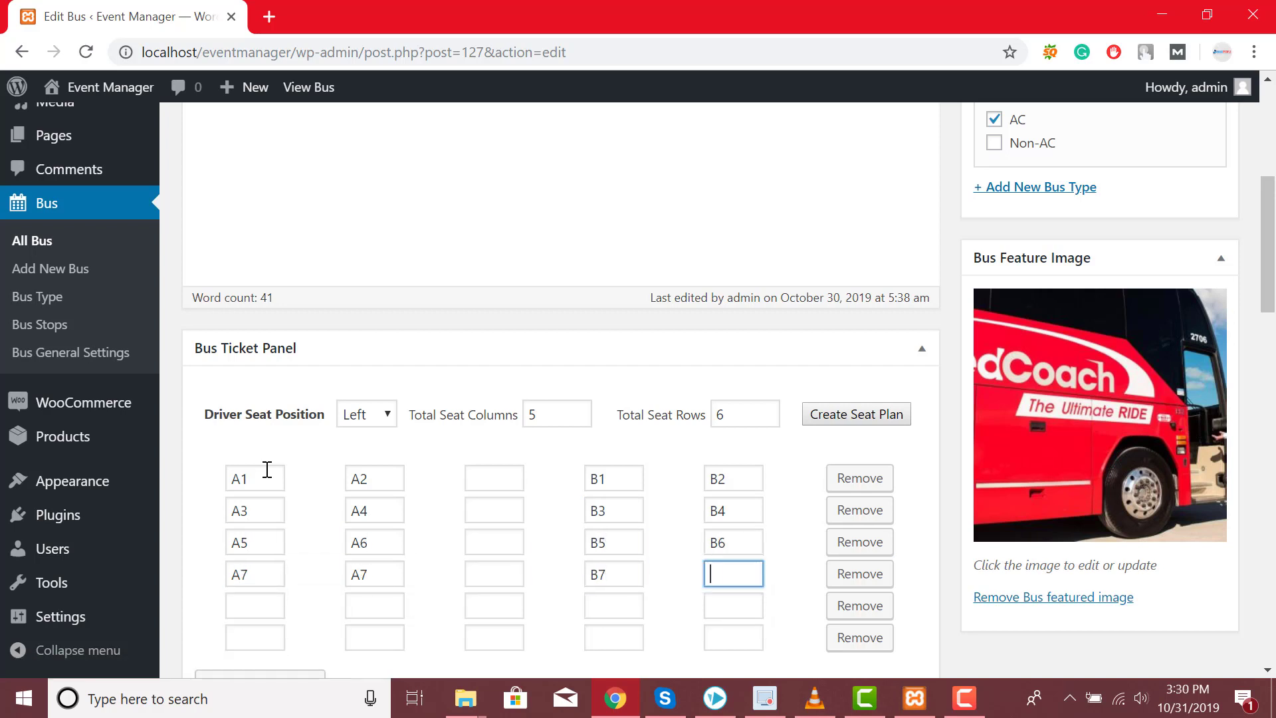
{"action": "type", "text": "B8"}
{"action": "key", "text": "Tab"}
{"action": "key", "text": "Tab"}
{"action": "type", "text": "A9"}
{"action": "key", "text": "Tab"}
{"action": "type", "text": "A10"}
{"action": "key", "text": "Tab"}
{"action": "key", "text": "Tab"}
{"action": "type", "text": "B"}
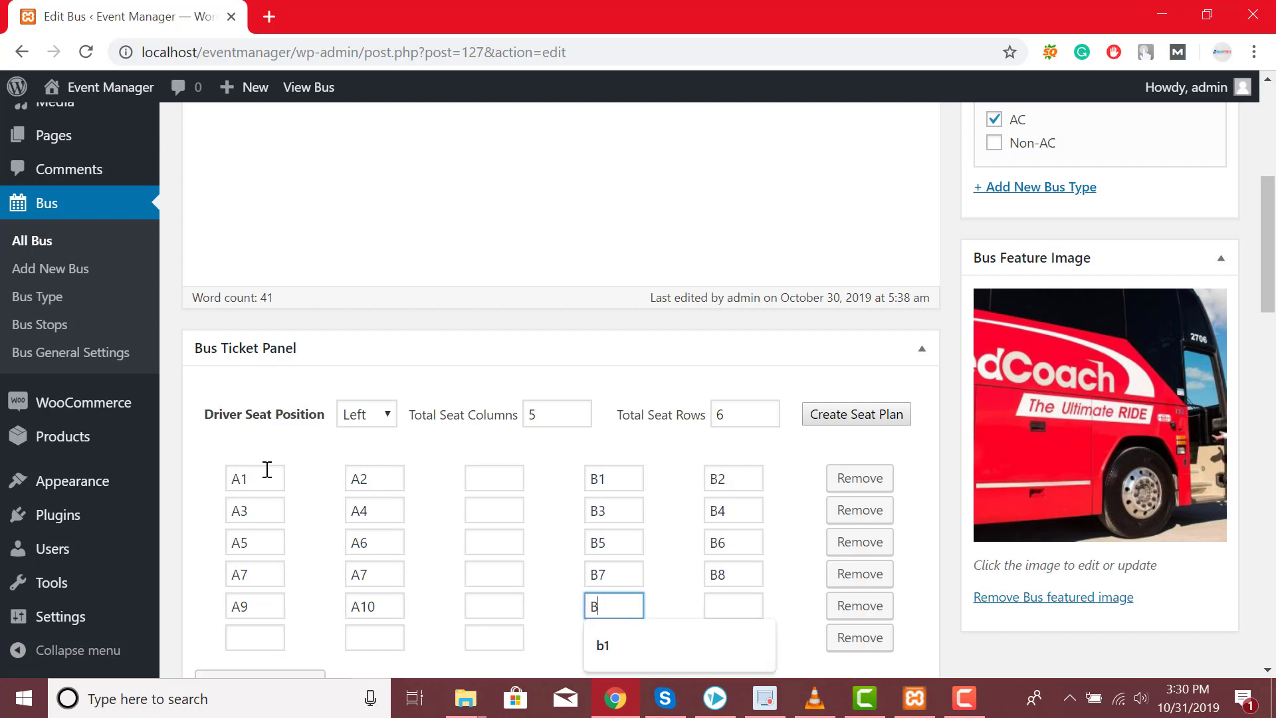
{"action": "type", "text": "9"}
{"action": "key", "text": "Tab"}
{"action": "type", "text": "B10"}
{"action": "key", "text": "Tab"}
{"action": "key", "text": "Tab"}
{"action": "type", "text": "A11"}
{"action": "key", "text": "Tab"}
{"action": "type", "text": "A12"}
{"action": "key", "text": "Tab"}
{"action": "key", "text": "Tab"}
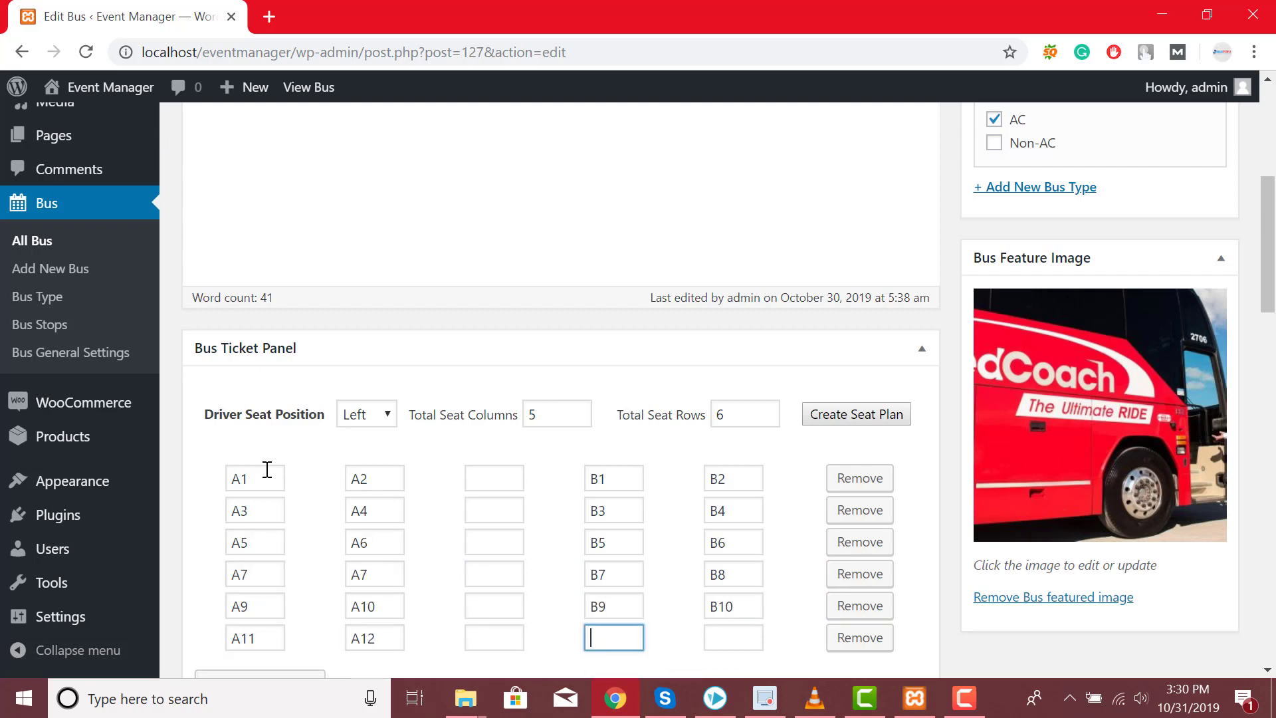
{"action": "type", "text": "B11"}
{"action": "key", "text": "Tab"}
Finish the last seat name, then add a chicago boarding point departing at 07:00.
{"action": "type", "text": "B"}
{"action": "scroll", "coordinate": [267, 470], "scroll_direction": "down", "scroll_amount": 3}
{"action": "left_click", "coordinate": [370, 374]}
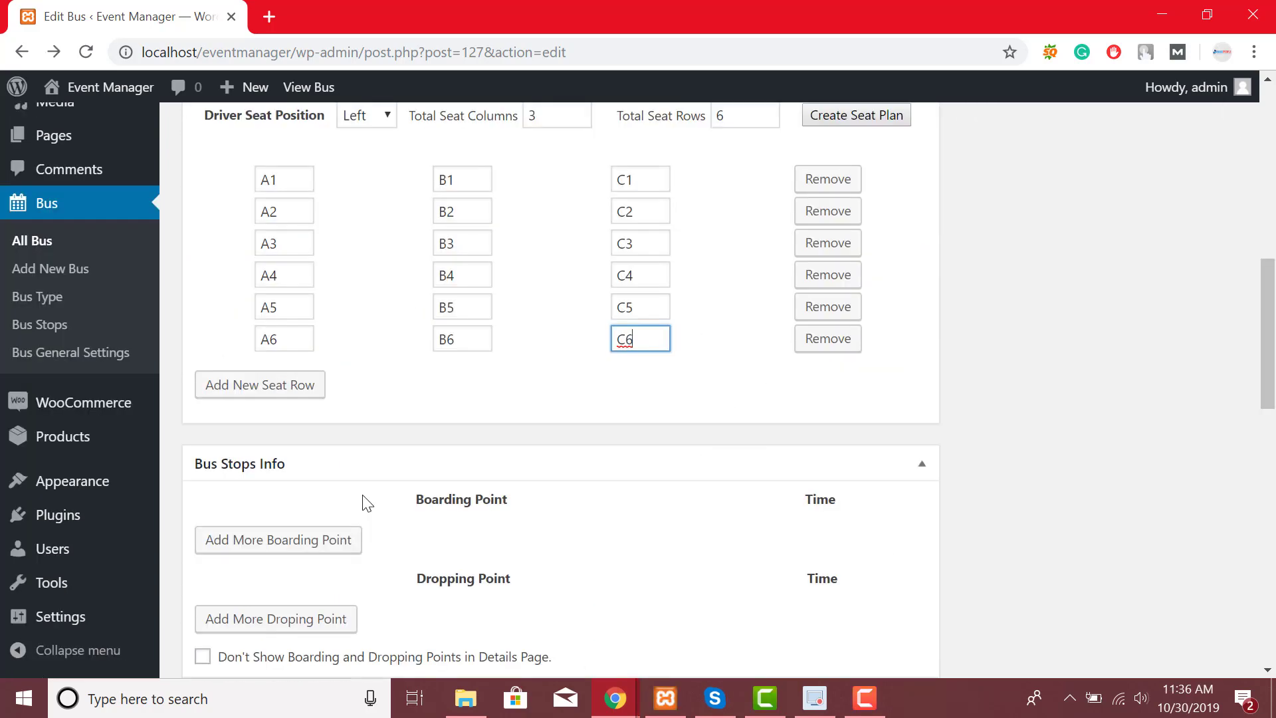
{"action": "scroll", "coordinate": [362, 502], "scroll_direction": "down", "scroll_amount": 3}
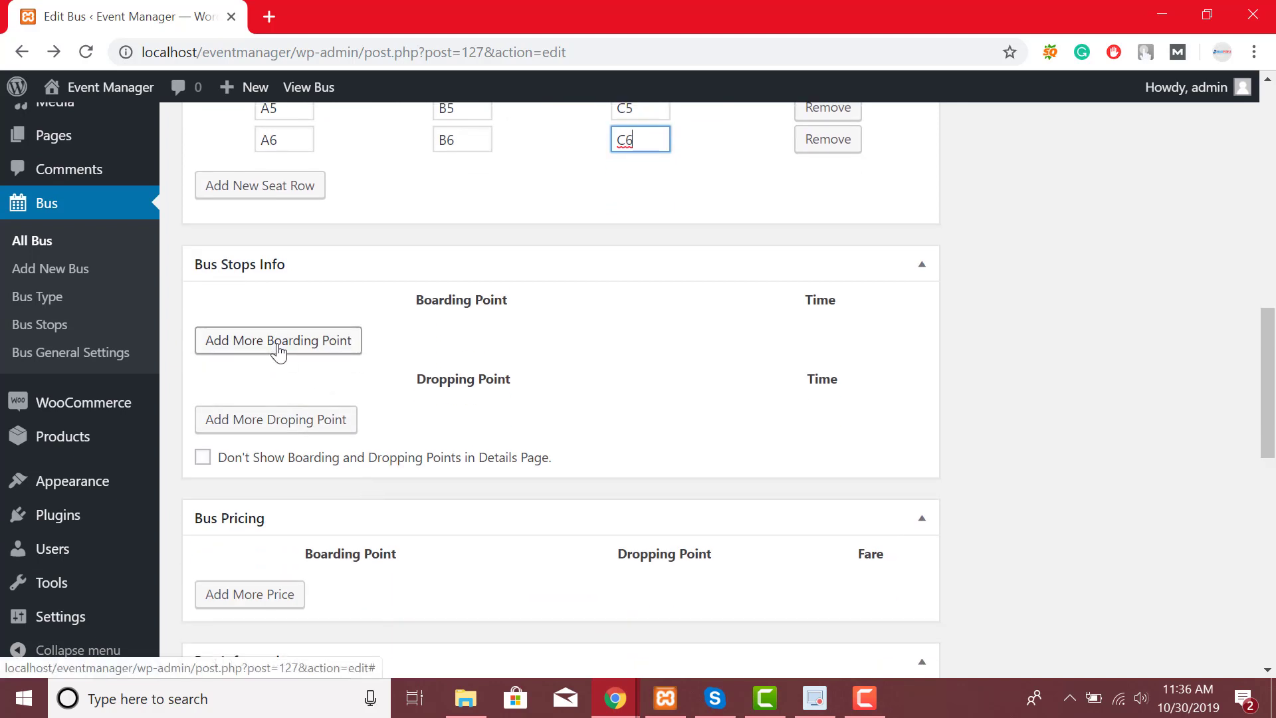
{"action": "left_click", "coordinate": [277, 352]}
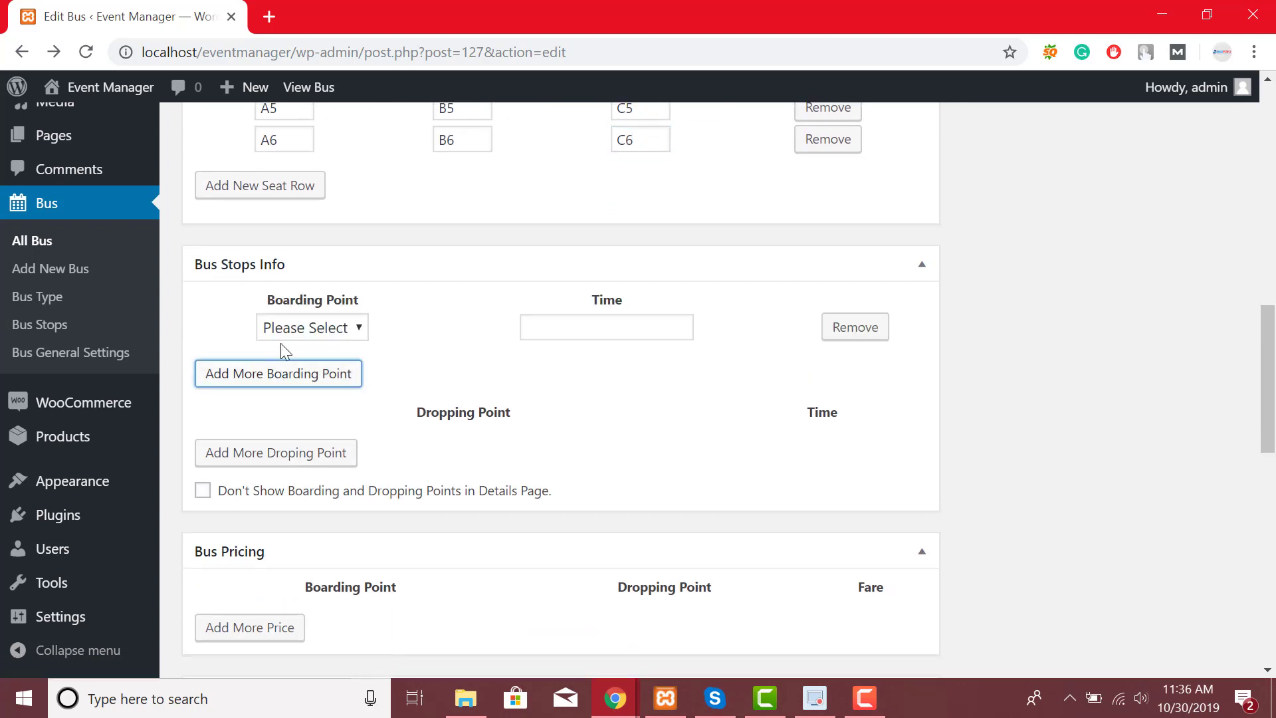
{"action": "left_click", "coordinate": [312, 330]}
{"action": "left_click", "coordinate": [309, 371]}
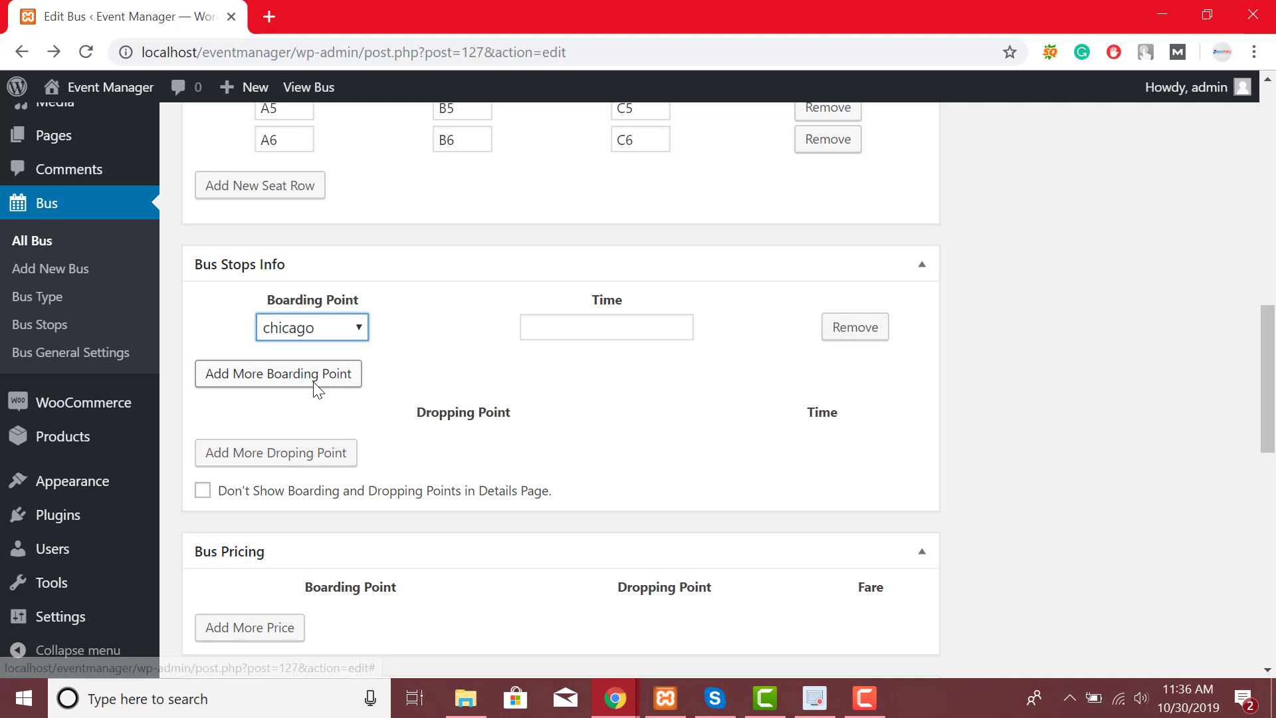
{"action": "left_click", "coordinate": [547, 331]}
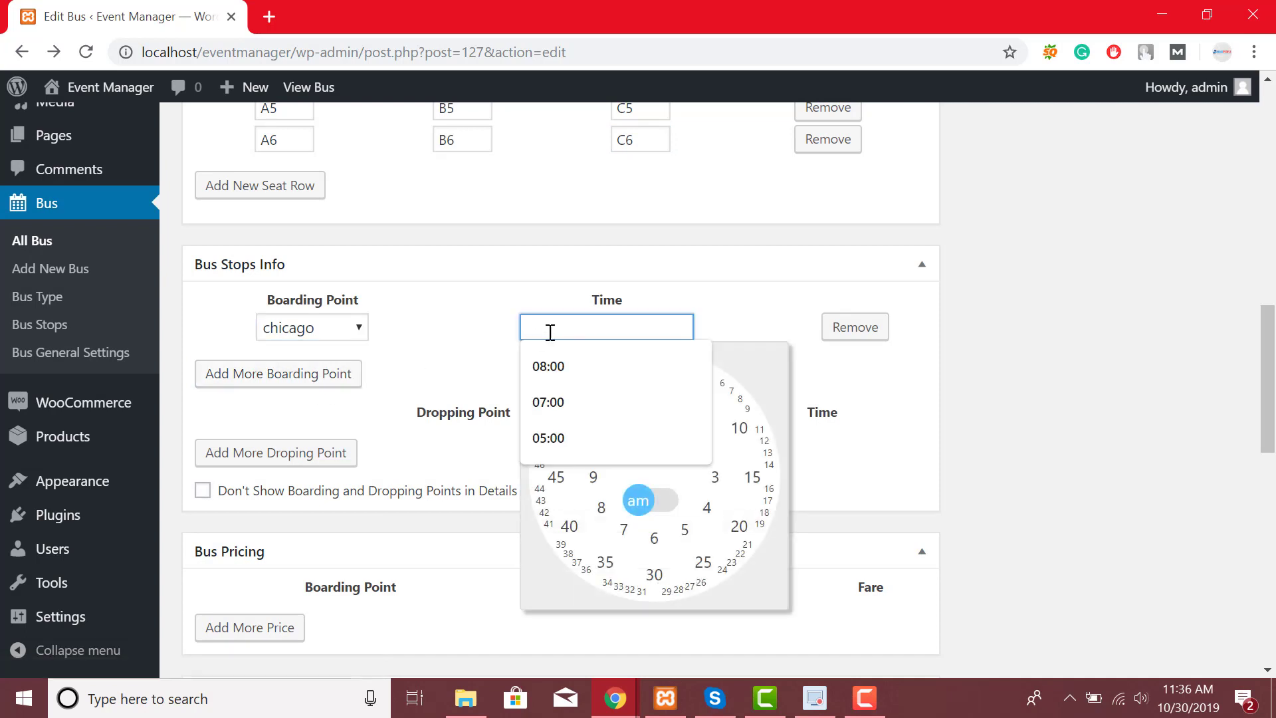
{"action": "scroll", "coordinate": [551, 330], "scroll_direction": "down", "scroll_amount": 1}
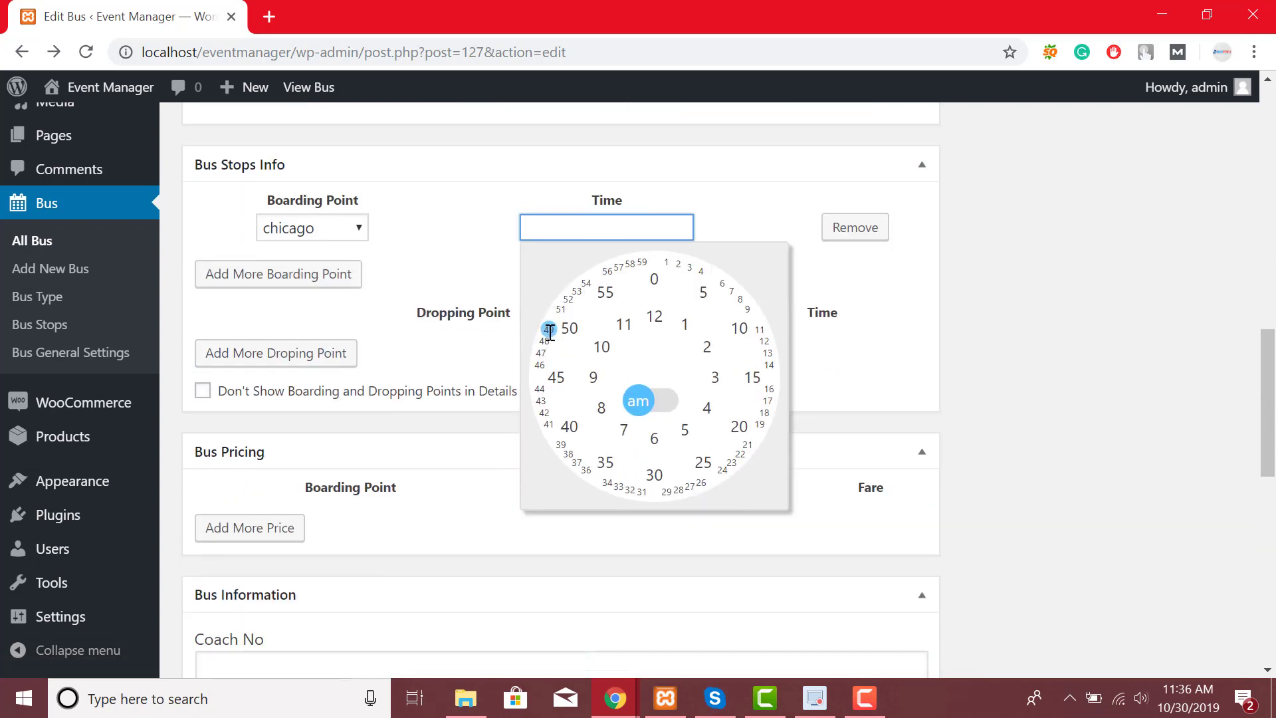
{"action": "left_click", "coordinate": [623, 430]}
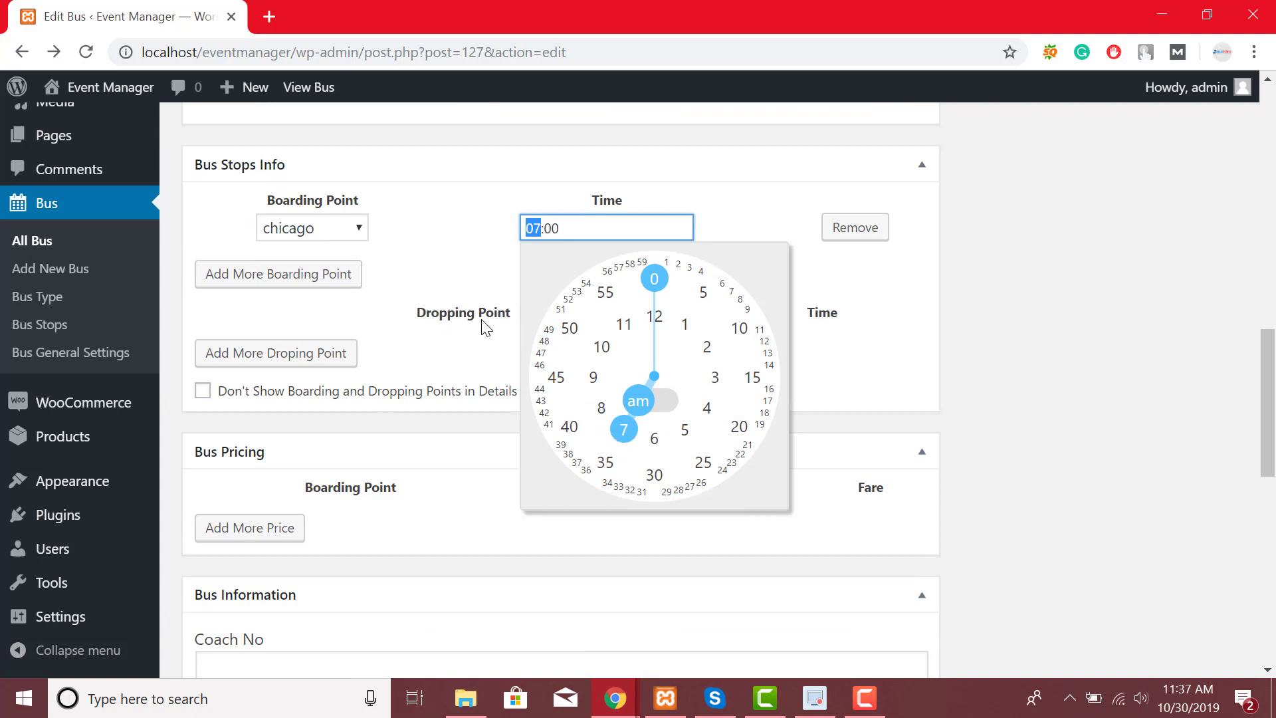
{"action": "left_click", "coordinate": [450, 260]}
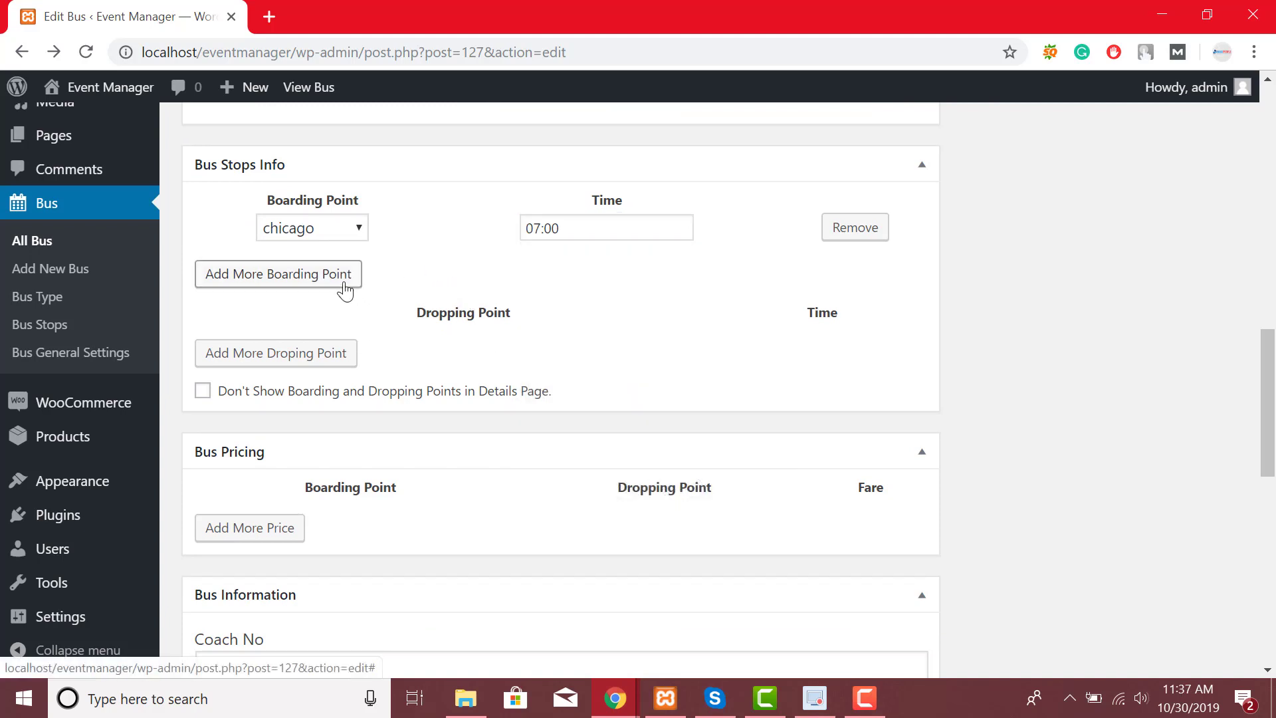
Add two dropping point rows: New York arriving 11:00 and Huston arriving 14:00.
{"action": "left_click", "coordinate": [309, 359]}
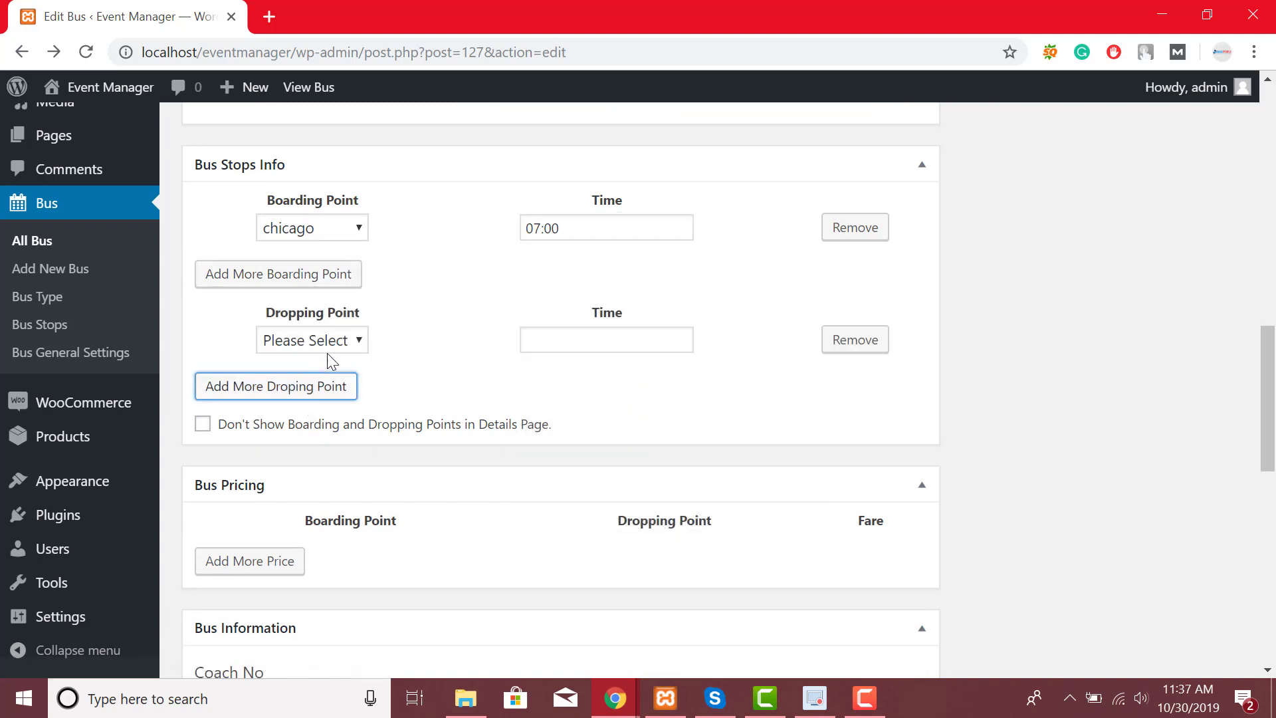
{"action": "left_click", "coordinate": [336, 343]}
{"action": "left_click", "coordinate": [321, 429]}
{"action": "left_click", "coordinate": [538, 343]}
{"action": "scroll", "coordinate": [538, 350], "scroll_direction": "down", "scroll_amount": 1}
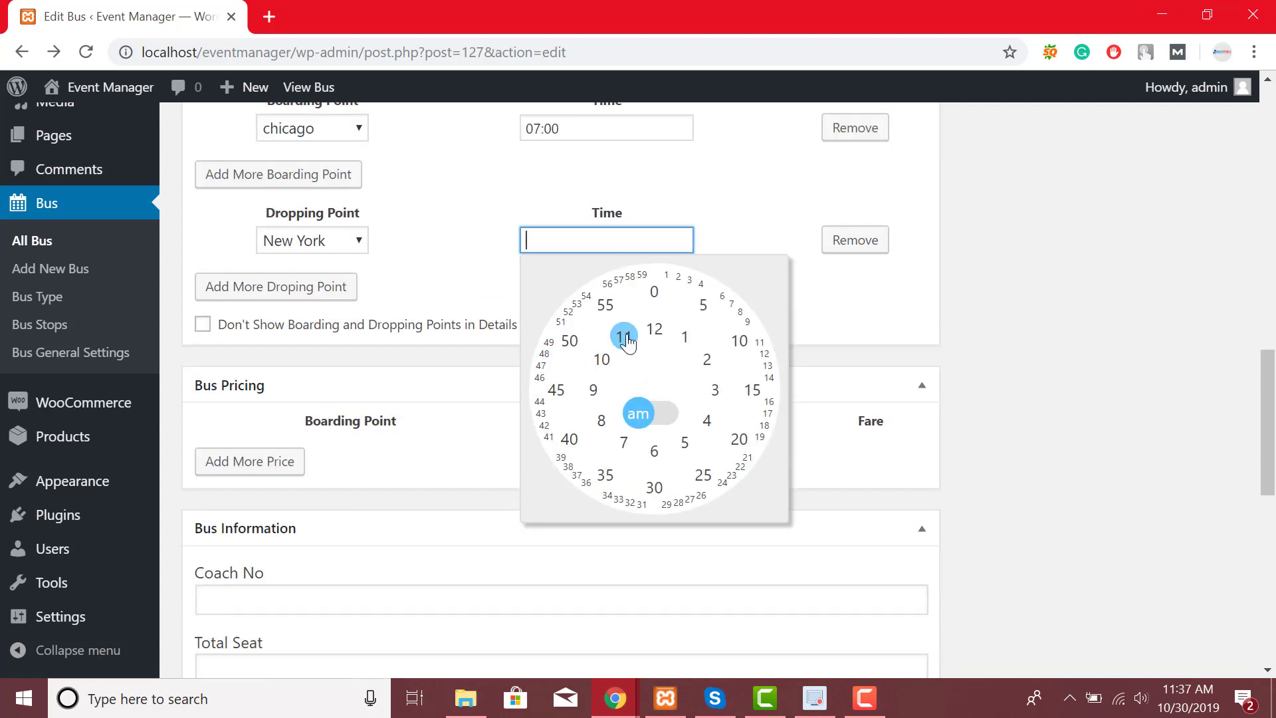
{"action": "left_click", "coordinate": [623, 336]}
{"action": "left_click", "coordinate": [332, 287]}
{"action": "left_click", "coordinate": [313, 274]}
{"action": "left_click", "coordinate": [286, 338]}
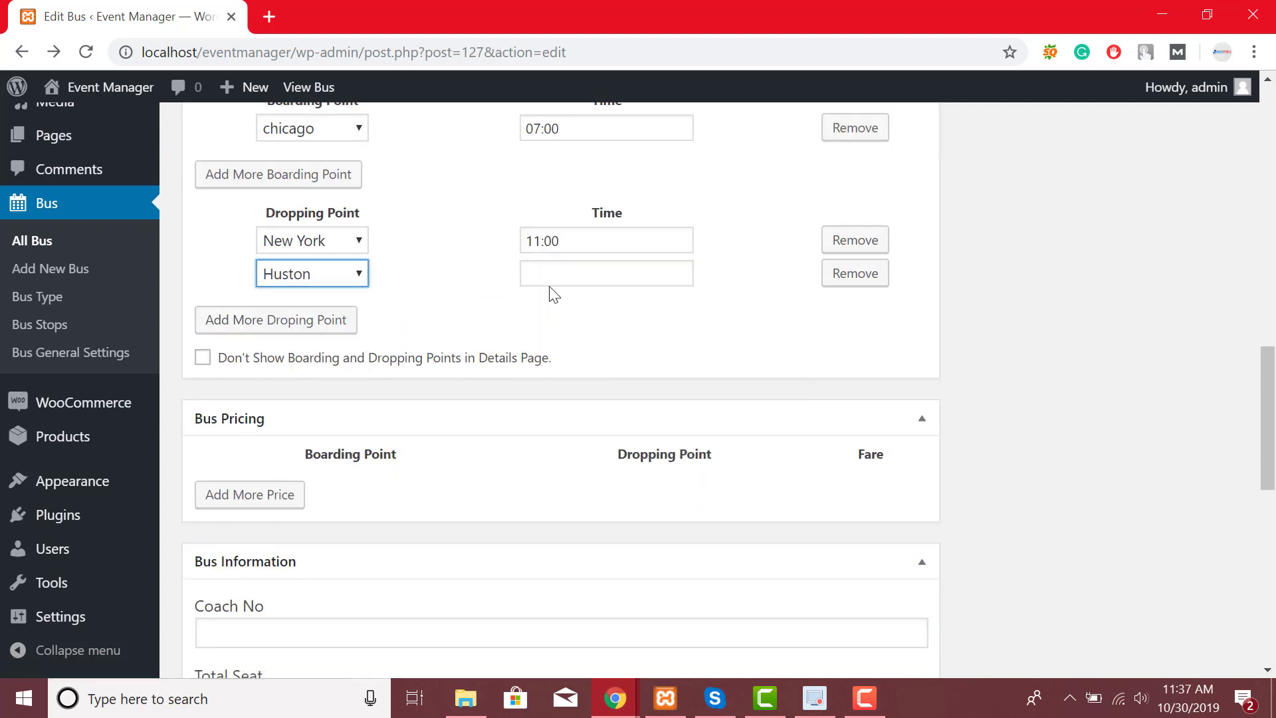
{"action": "left_click", "coordinate": [598, 273]}
{"action": "scroll", "coordinate": [599, 290], "scroll_direction": "down", "scroll_amount": 1}
{"action": "left_click", "coordinate": [706, 293]}
{"action": "left_click", "coordinate": [437, 220]}
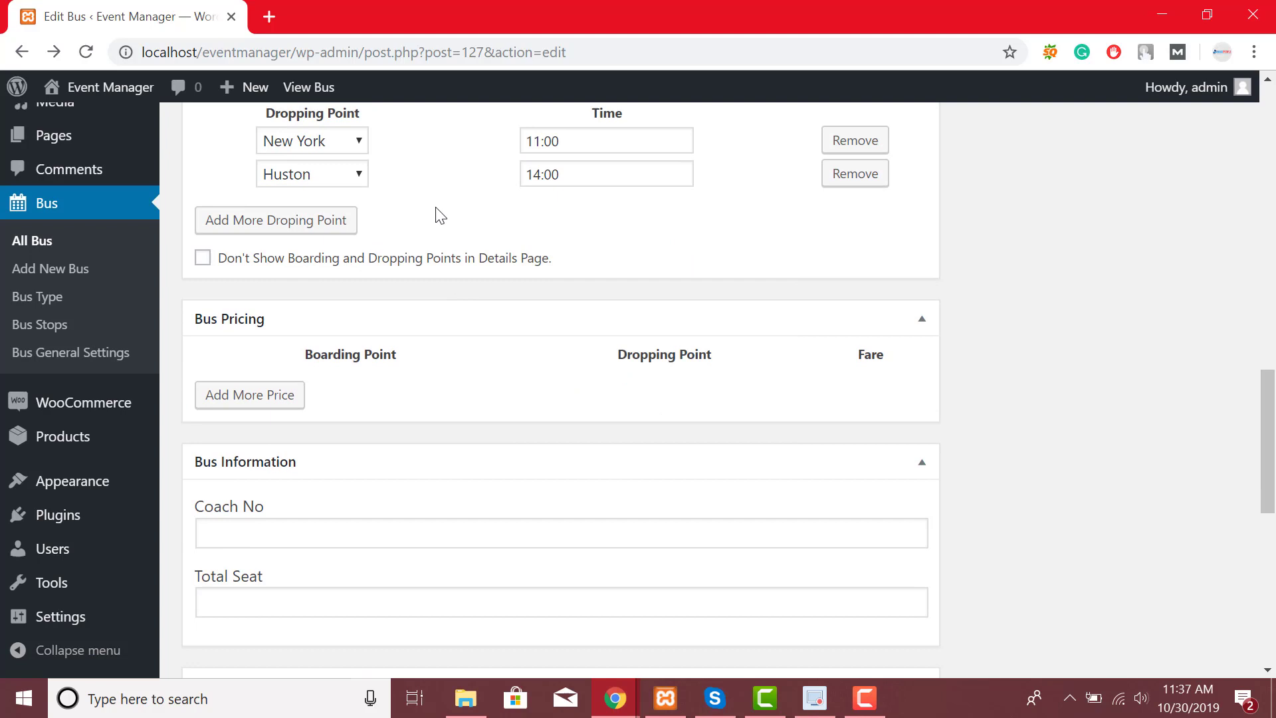
{"action": "scroll", "coordinate": [436, 206], "scroll_direction": "down", "scroll_amount": 2}
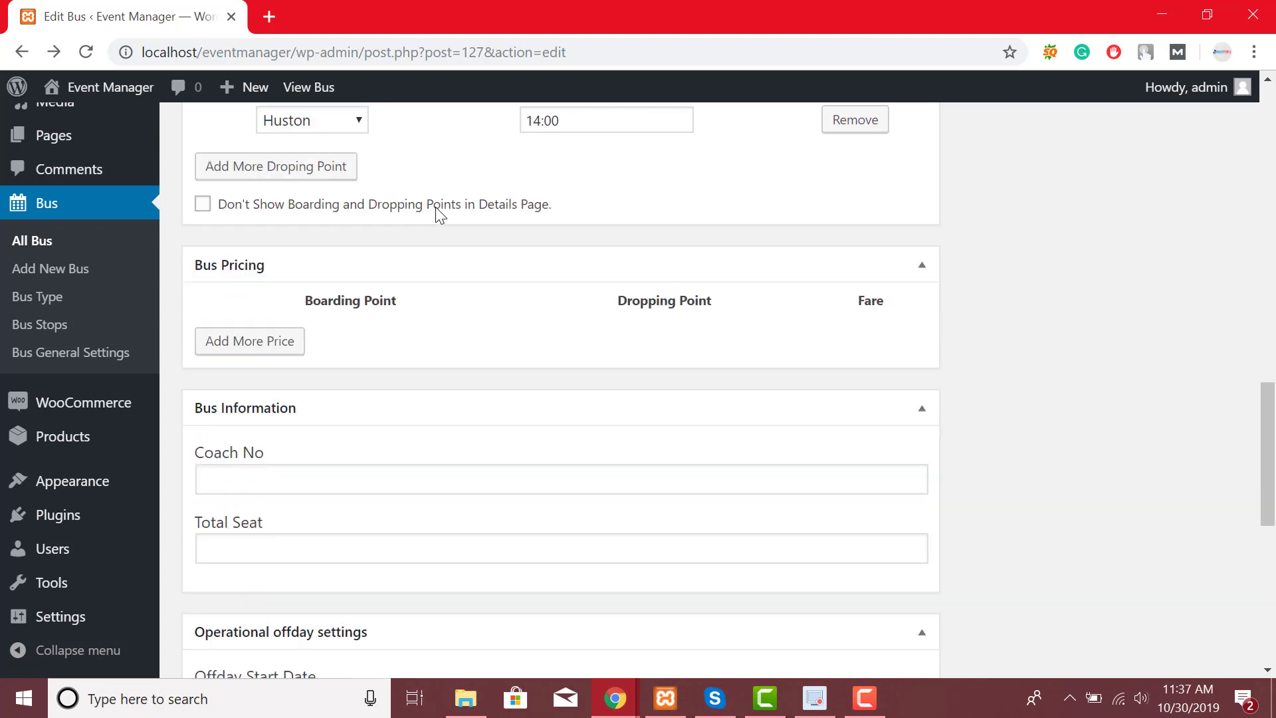
Add fare rows for chicago–New York and chicago–Huston, setting the Huston fare to 60.
{"action": "left_click", "coordinate": [262, 296]}
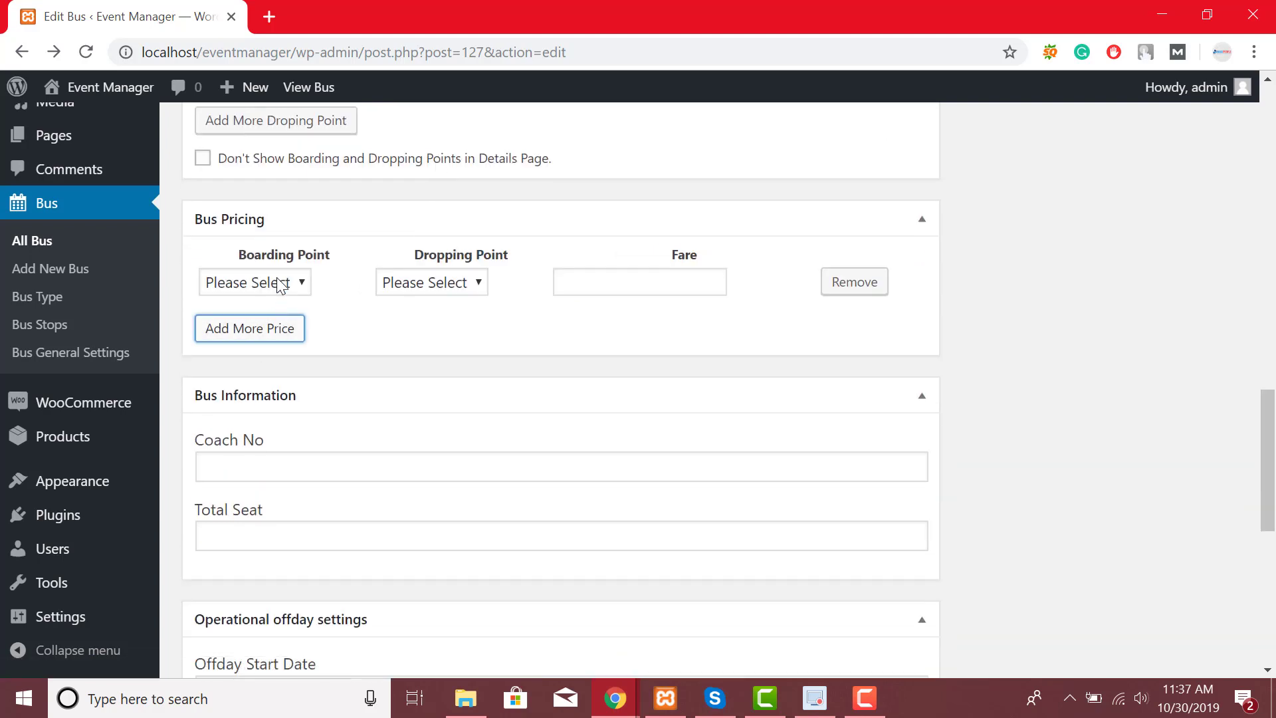
{"action": "left_click", "coordinate": [280, 282]}
{"action": "left_click", "coordinate": [274, 328]}
{"action": "left_click", "coordinate": [428, 281]}
{"action": "left_click", "coordinate": [418, 370]}
{"action": "left_click", "coordinate": [585, 285]}
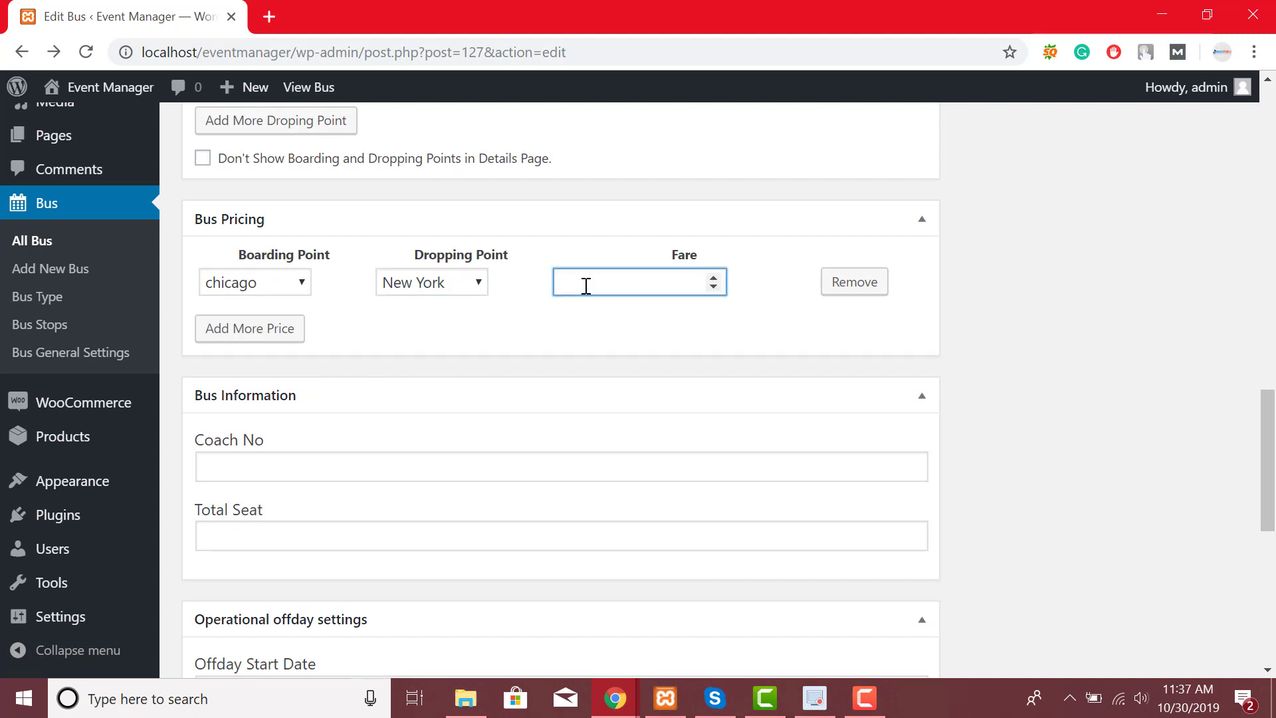
{"action": "left_click", "coordinate": [250, 328]}
{"action": "left_click", "coordinate": [256, 315]}
{"action": "left_click", "coordinate": [229, 362]}
{"action": "left_click", "coordinate": [432, 316]}
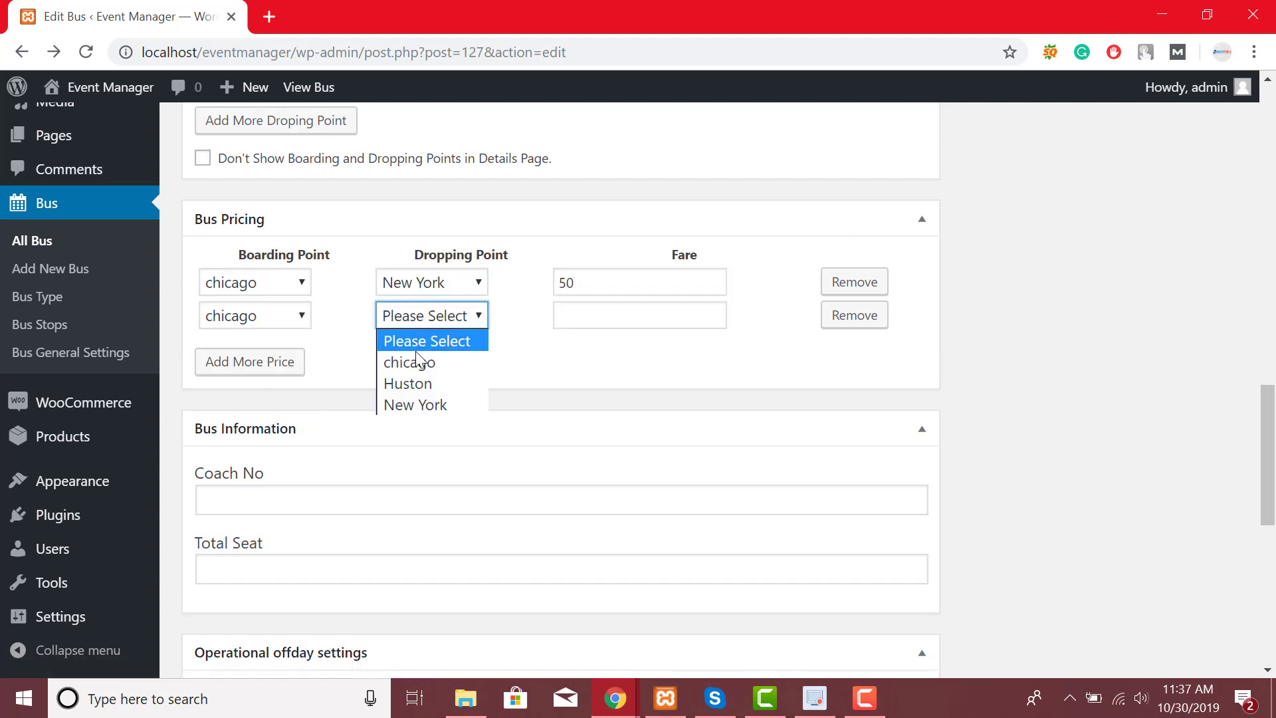
{"action": "left_click", "coordinate": [408, 382]}
{"action": "left_click", "coordinate": [593, 325]}
{"action": "type", "text": "60"}
{"action": "left_click", "coordinate": [501, 371]}
Set Coach No to 10 and Total Seat to 18.
{"action": "scroll", "coordinate": [492, 372], "scroll_direction": "down", "scroll_amount": 1}
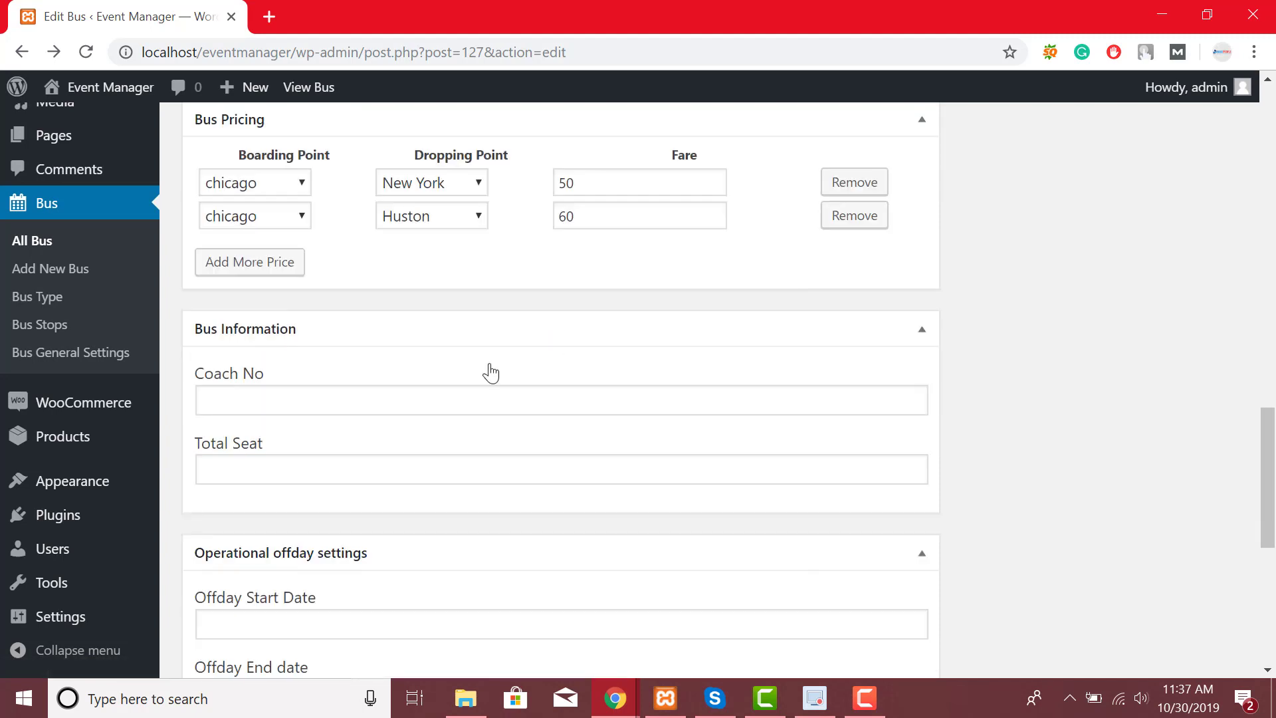
{"action": "left_click", "coordinate": [436, 403]}
{"action": "type", "text": "1"}
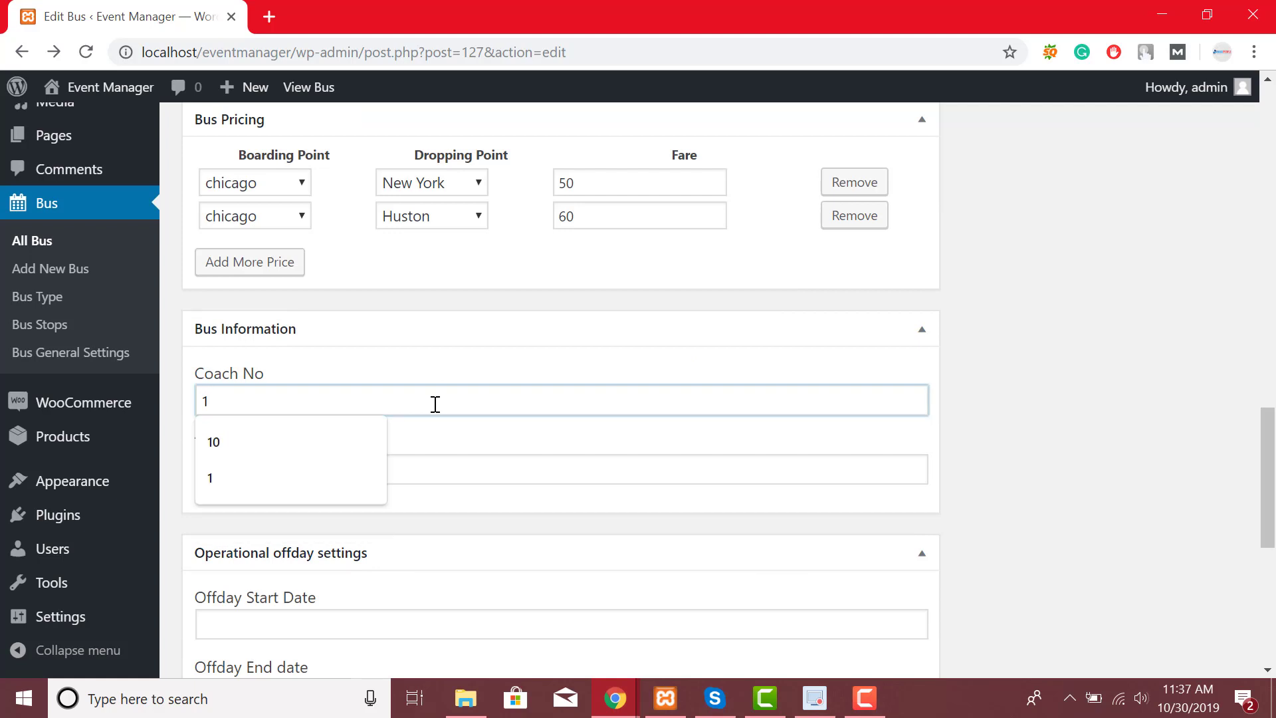
{"action": "type", "text": "0"}
{"action": "left_click", "coordinate": [331, 471]}
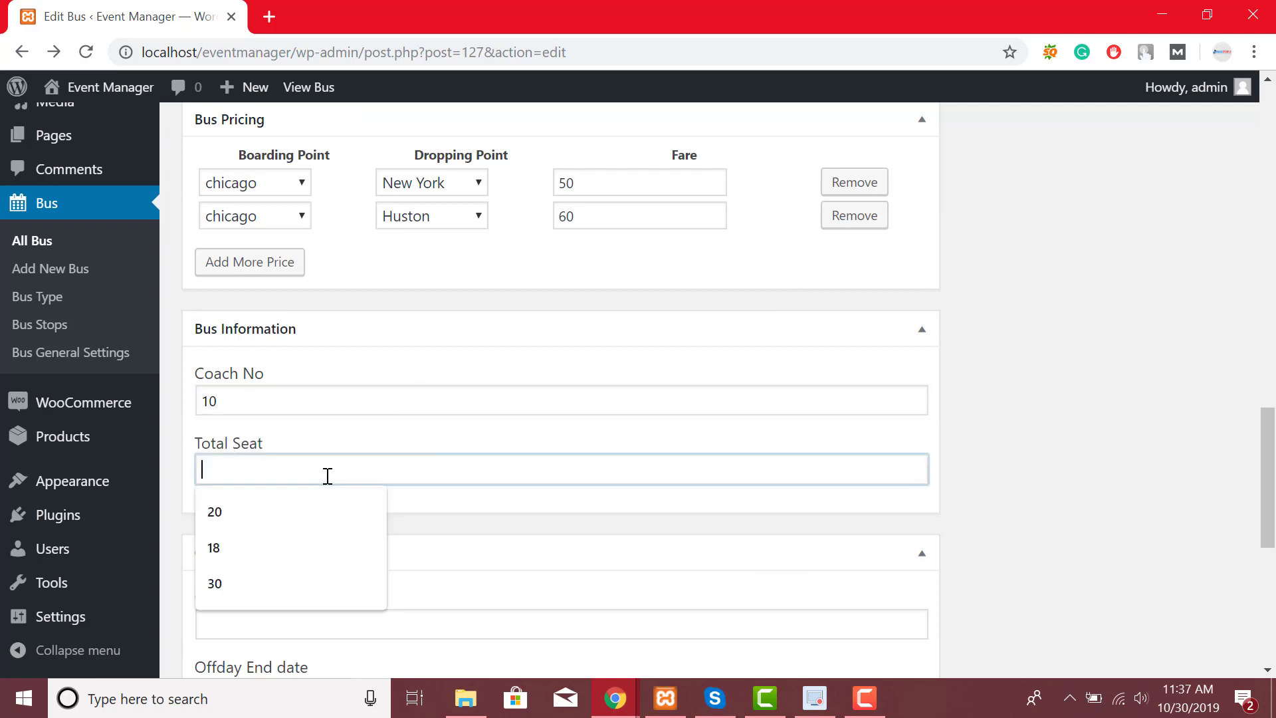
{"action": "type", "text": "18"}
{"action": "scroll", "coordinate": [376, 425], "scroll_direction": "down", "scroll_amount": 6}
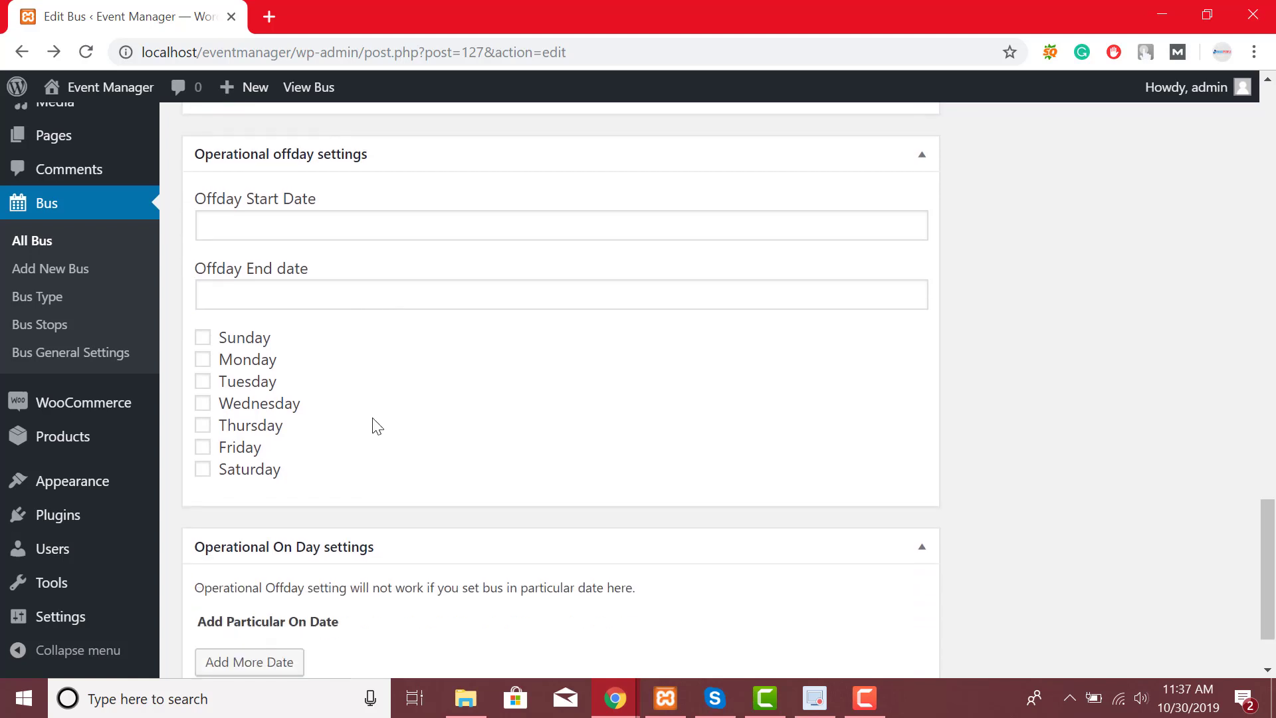
Add two particular operating date rows and pick 1 and 2 November 2019.
{"action": "scroll", "coordinate": [377, 425], "scroll_direction": "down", "scroll_amount": 2}
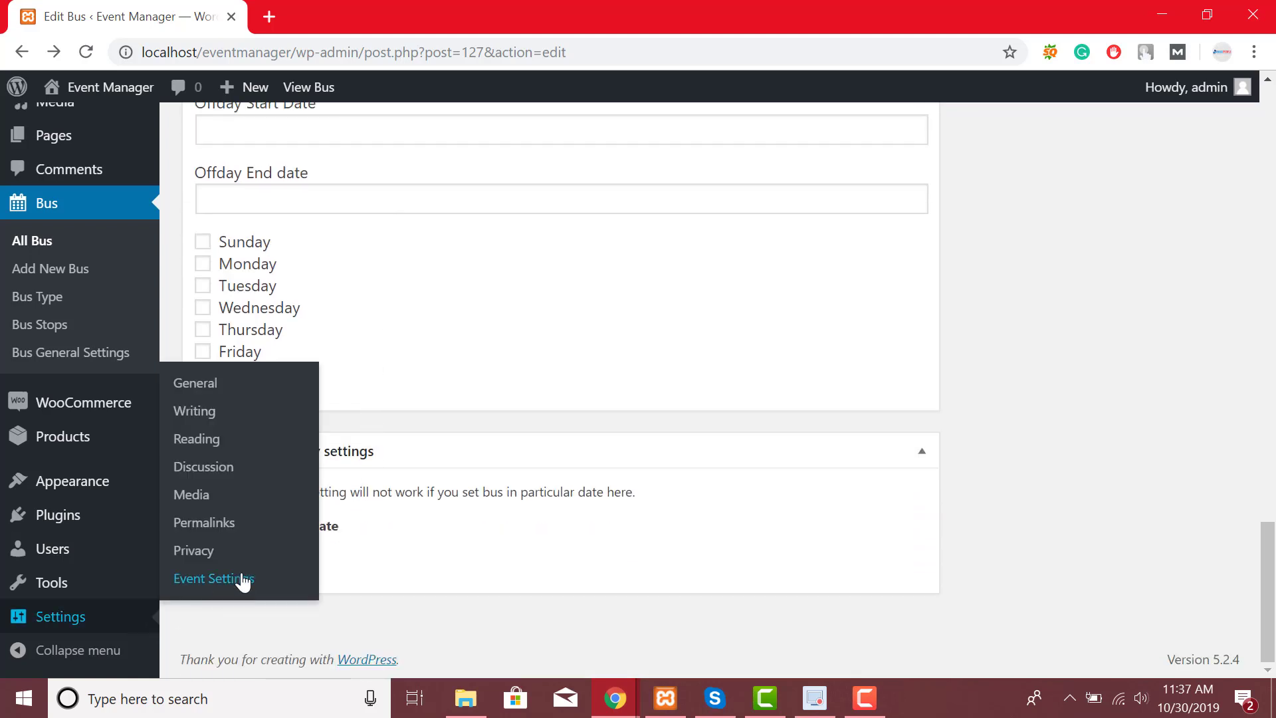
{"action": "left_click", "coordinate": [287, 567]}
{"action": "left_click", "coordinate": [329, 553]}
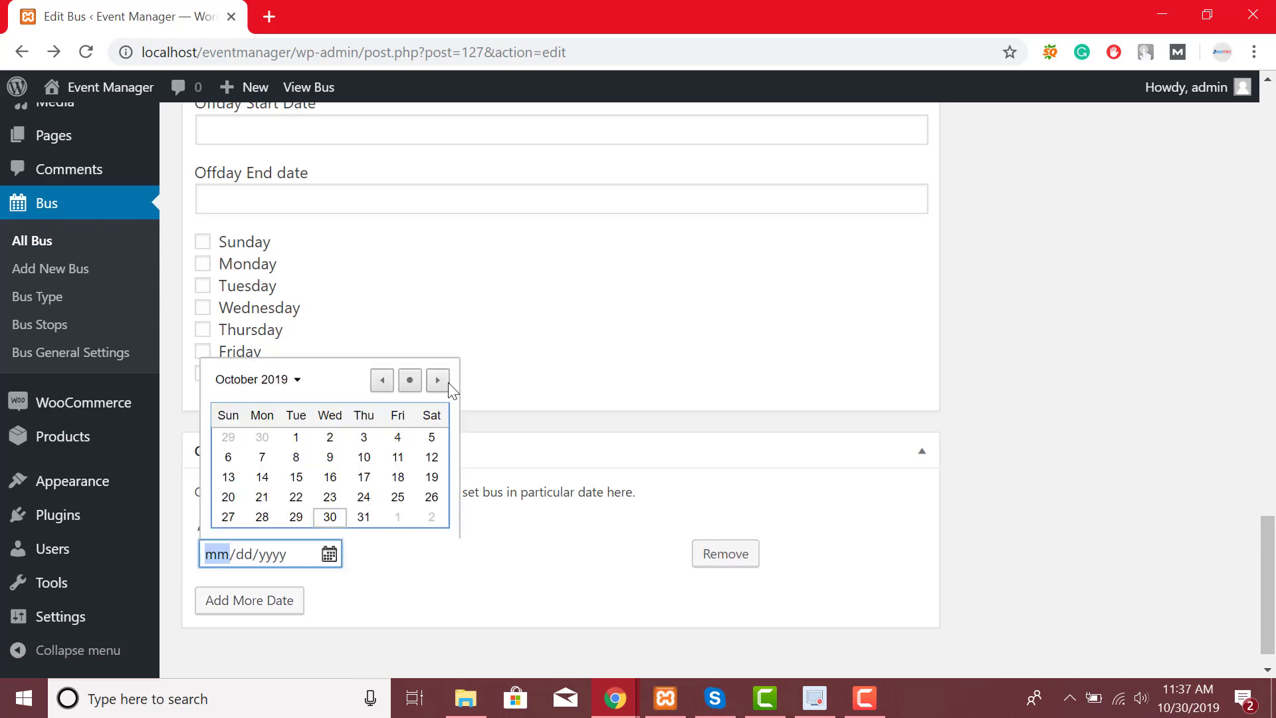
{"action": "left_click", "coordinate": [438, 379]}
{"action": "left_click", "coordinate": [397, 438]}
{"action": "left_click", "coordinate": [279, 599]}
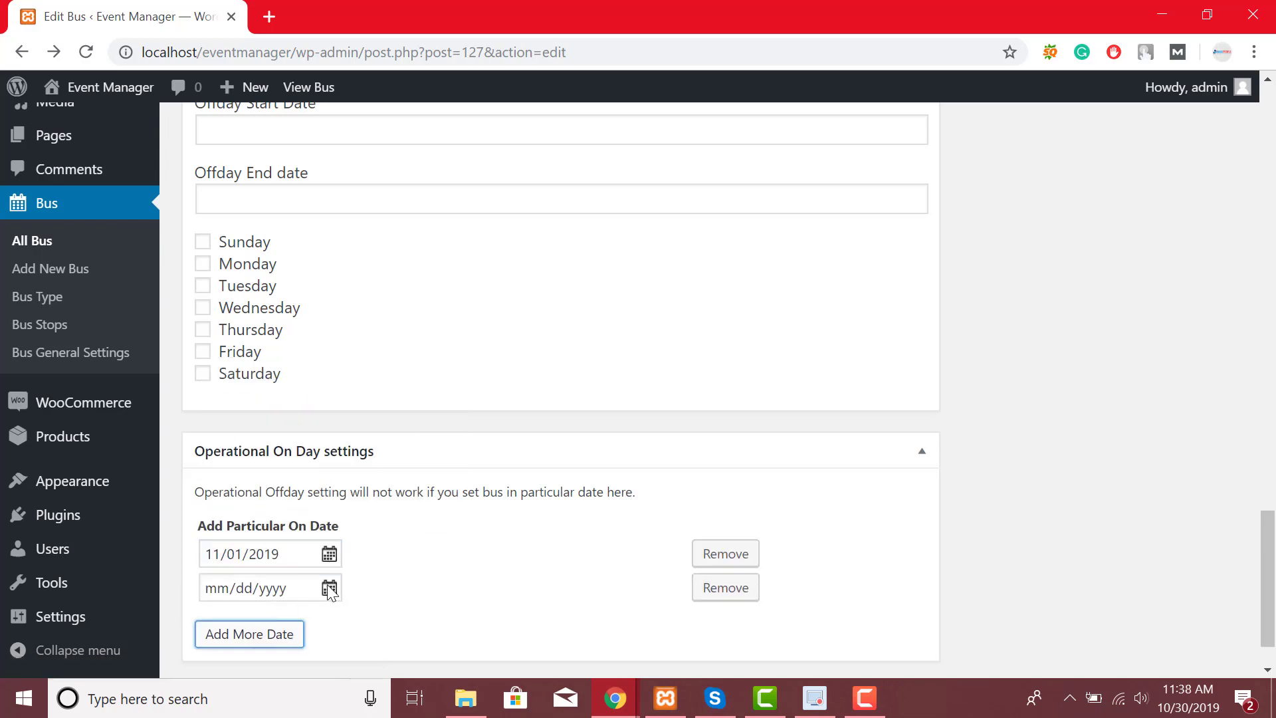
{"action": "left_click", "coordinate": [330, 587]}
{"action": "left_click", "coordinate": [434, 414]}
{"action": "left_click", "coordinate": [432, 468]}
Tick AC as the bus's type.
{"action": "scroll", "coordinate": [510, 584], "scroll_direction": "up", "scroll_amount": 5}
{"action": "scroll", "coordinate": [510, 585], "scroll_direction": "up", "scroll_amount": 15}
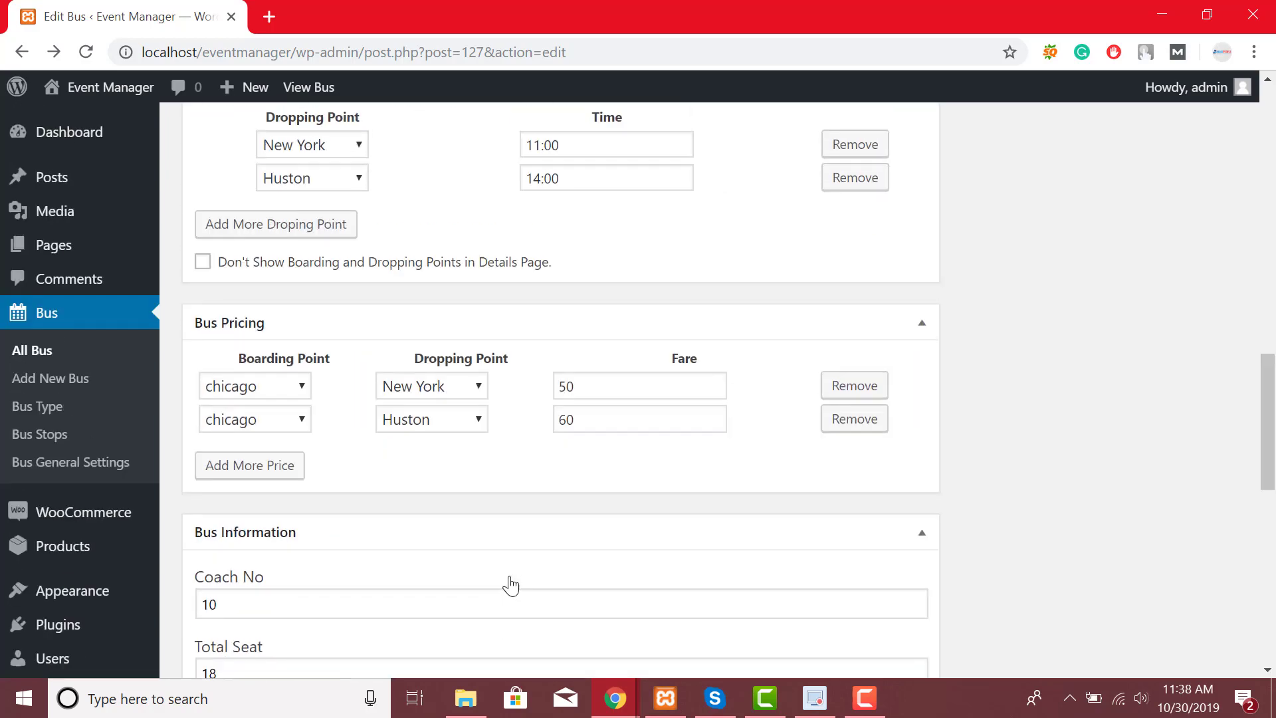
{"action": "scroll", "coordinate": [510, 578], "scroll_direction": "up", "scroll_amount": 3}
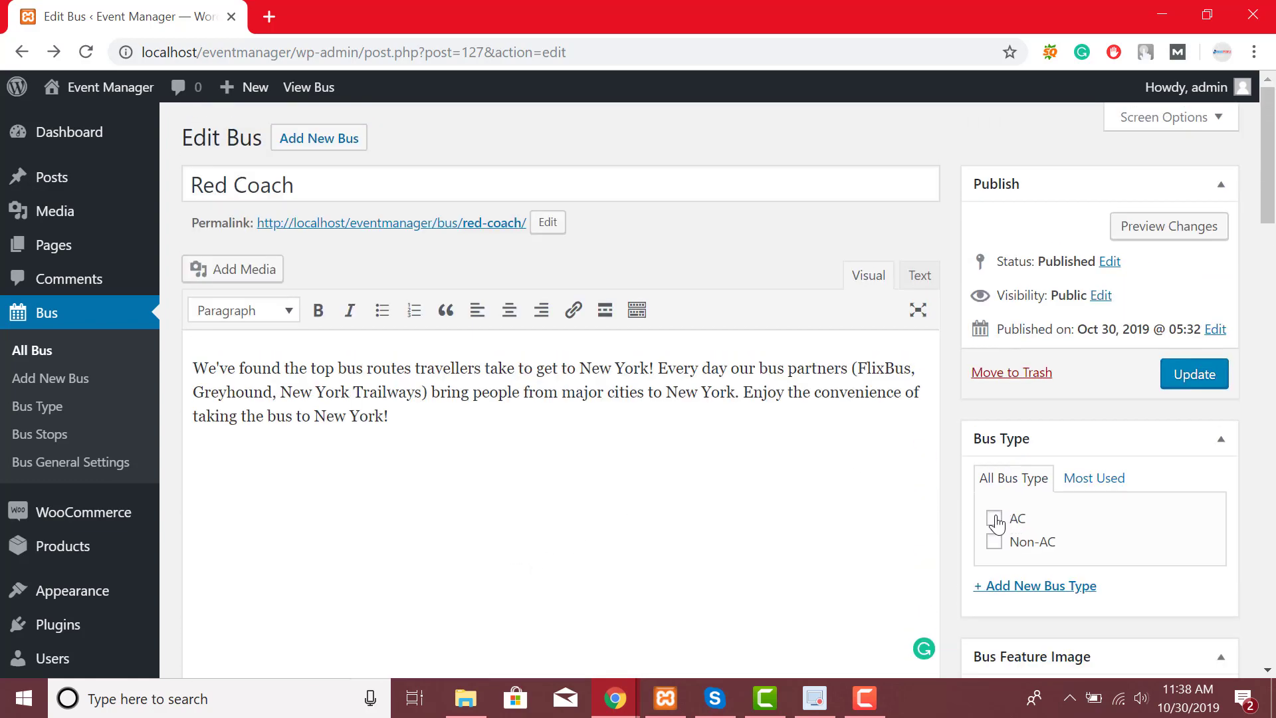
{"action": "left_click", "coordinate": [995, 519]}
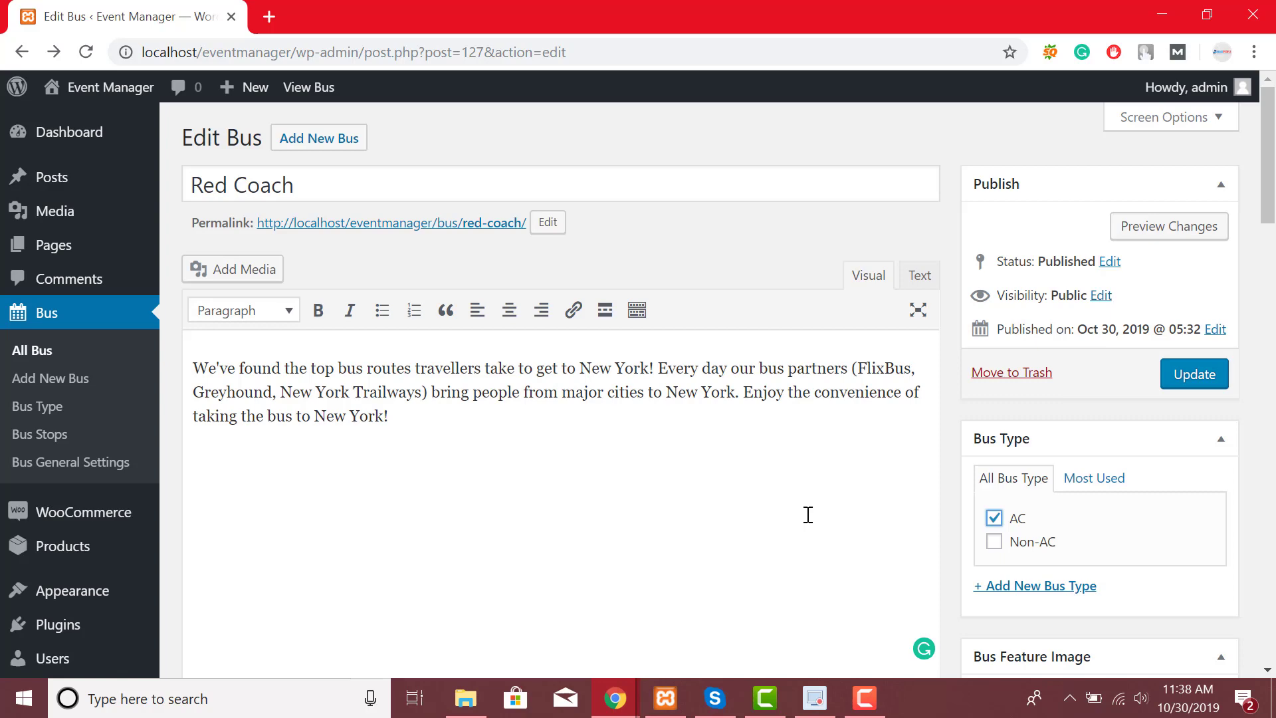
Set the RedCoach photo as the bus's featured image.
{"action": "scroll", "coordinate": [806, 516], "scroll_direction": "down", "scroll_amount": 5}
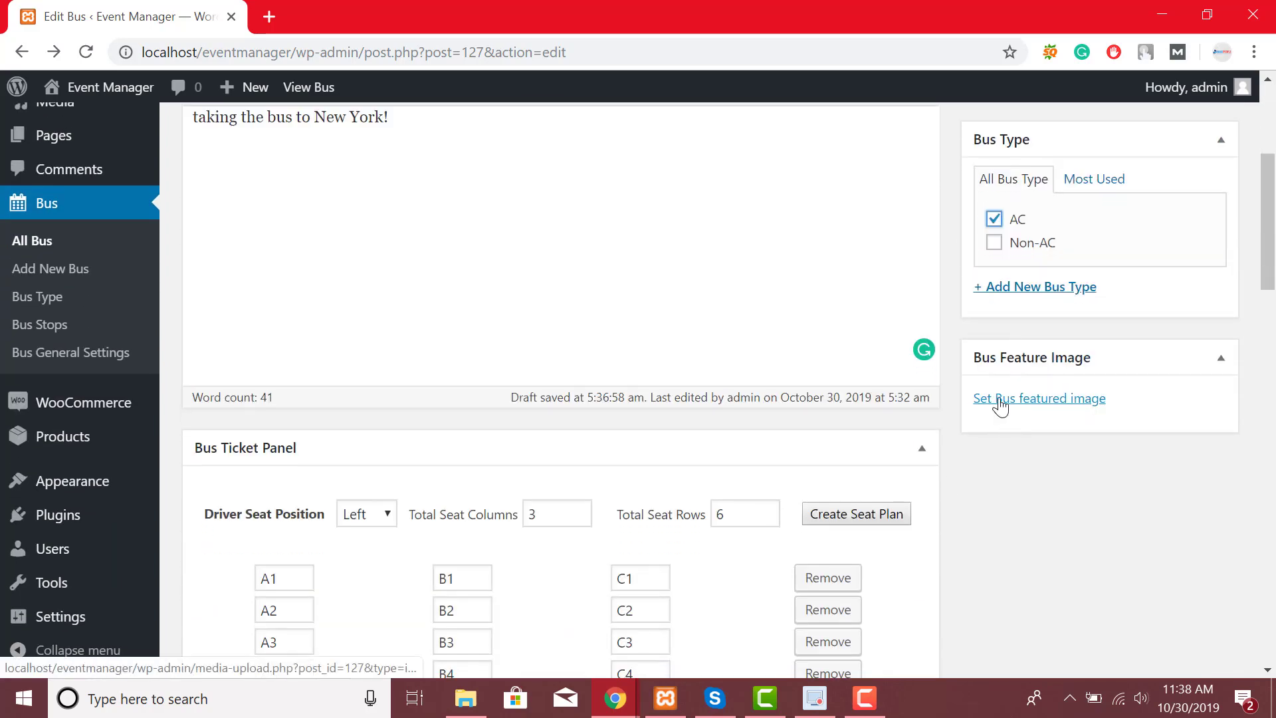
{"action": "left_click", "coordinate": [1000, 399]}
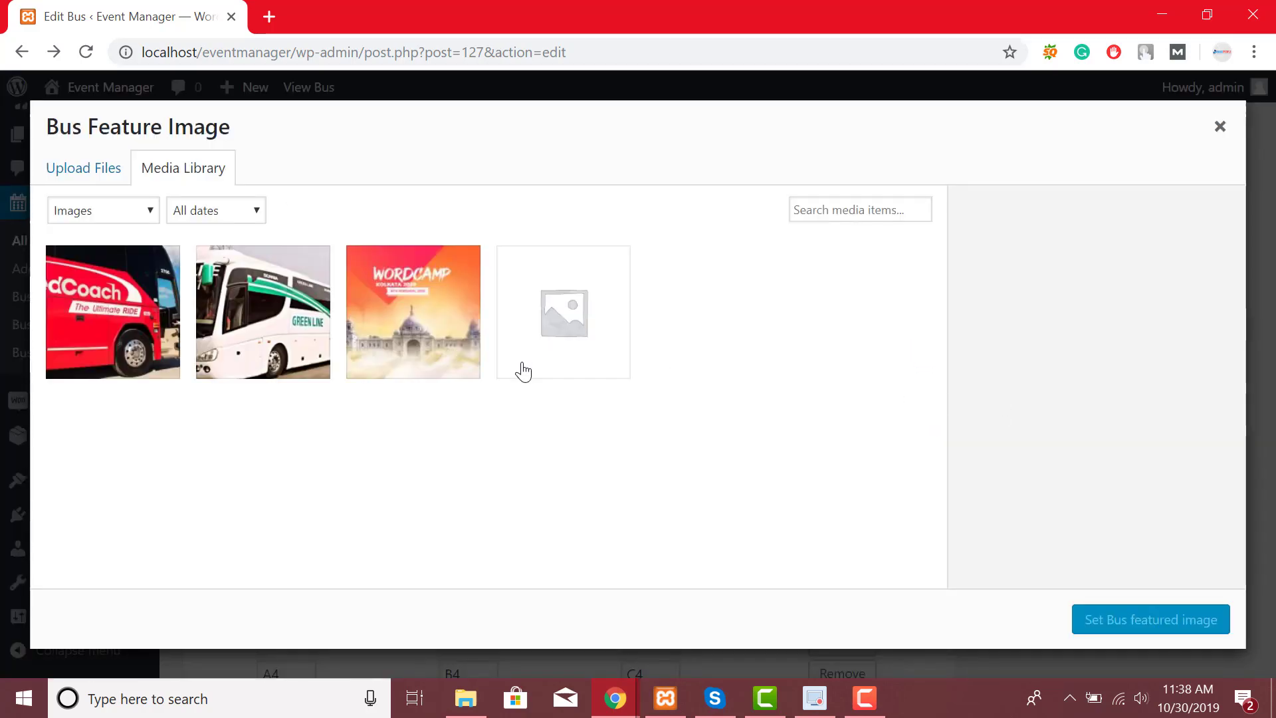
{"action": "left_click", "coordinate": [100, 325]}
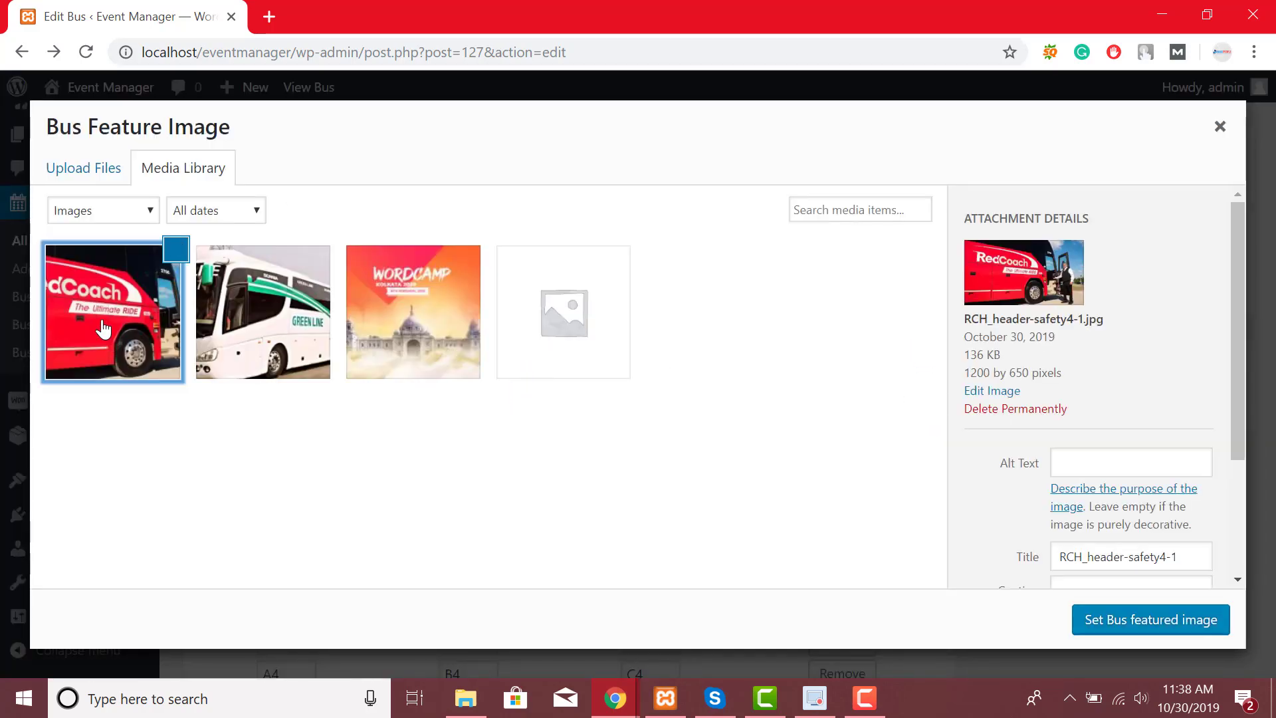
{"action": "left_click", "coordinate": [1125, 622]}
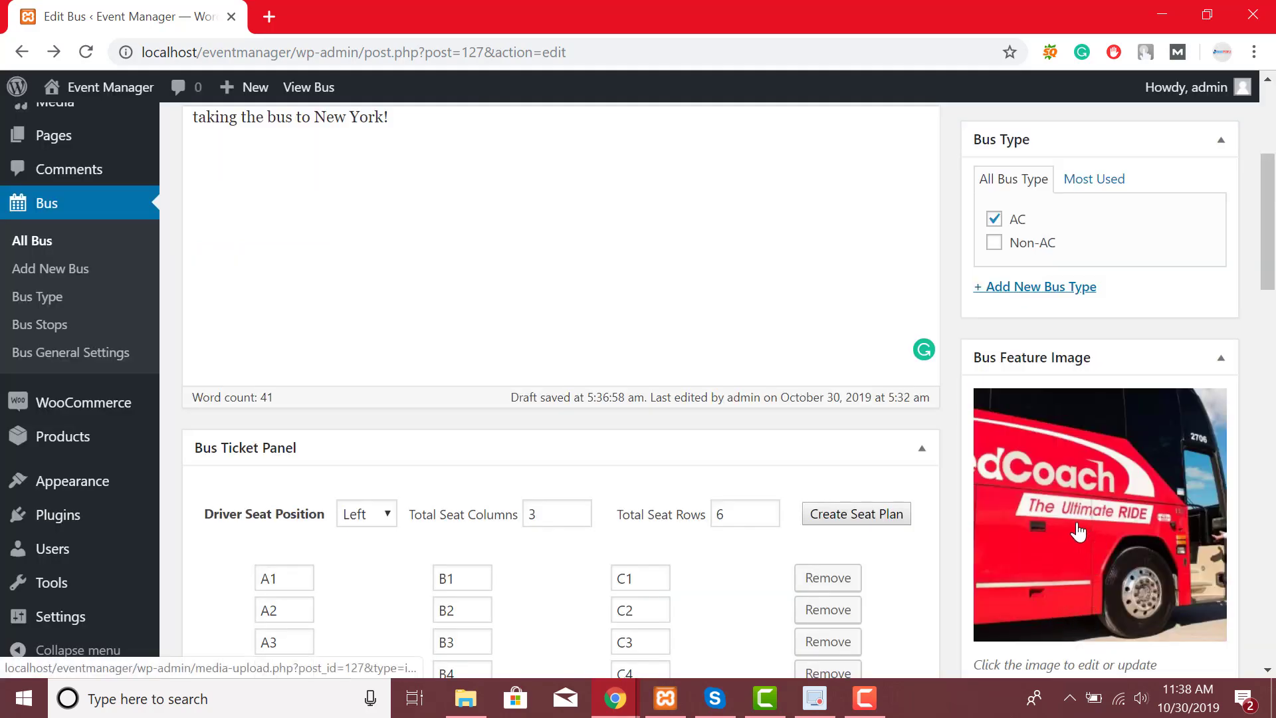
Update the bus and open its permalink in a new tab.
{"action": "scroll", "coordinate": [1062, 509], "scroll_direction": "up", "scroll_amount": 5}
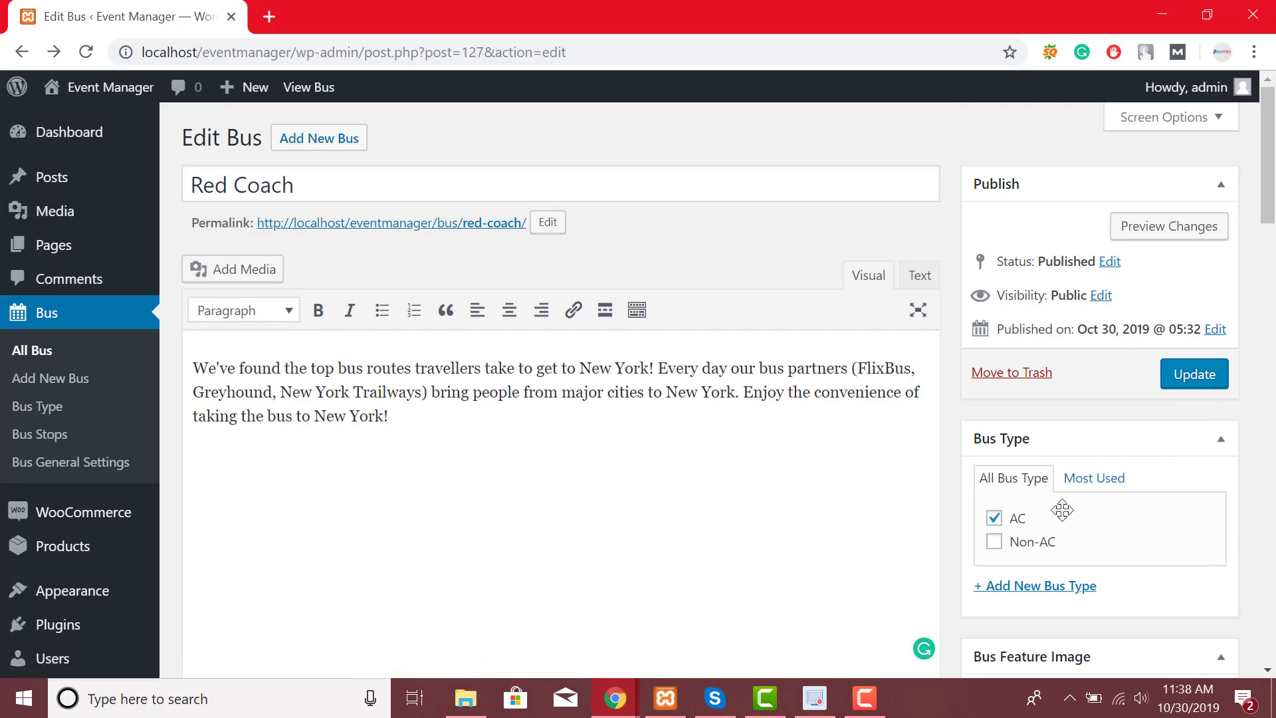
{"action": "left_click", "coordinate": [1190, 374]}
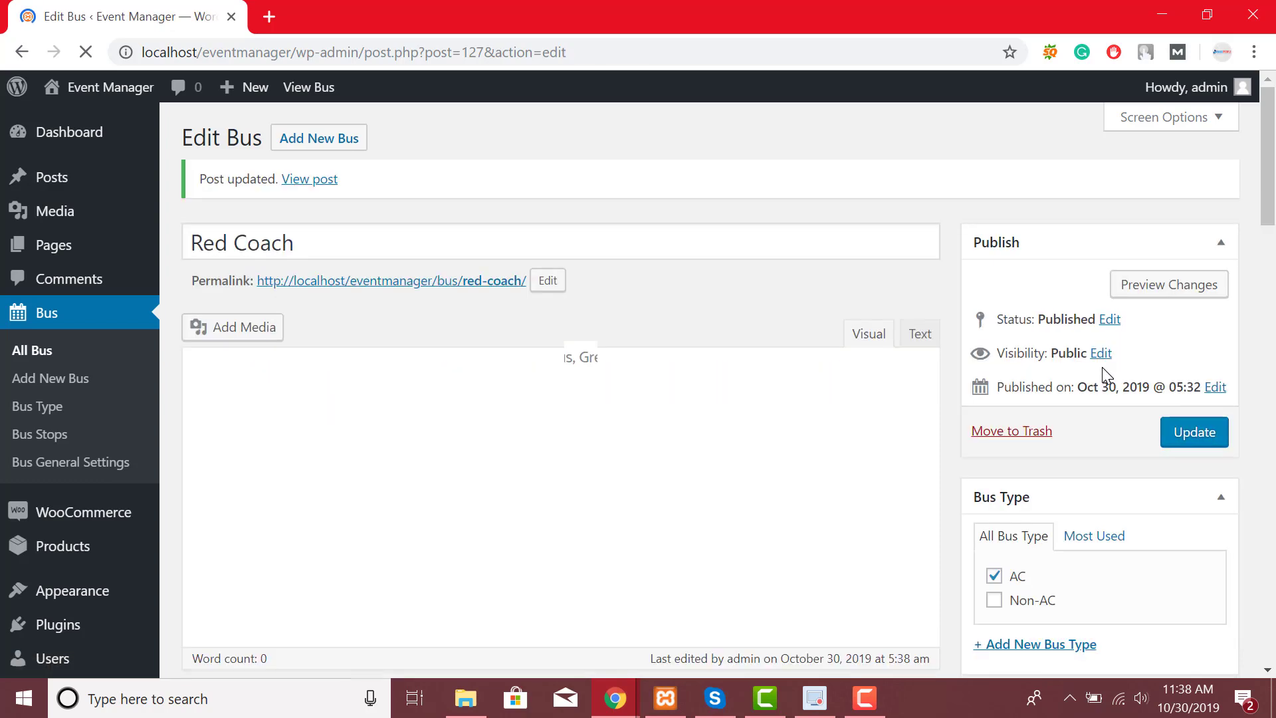
{"action": "right_click", "coordinate": [452, 284]}
{"action": "left_click", "coordinate": [487, 303]}
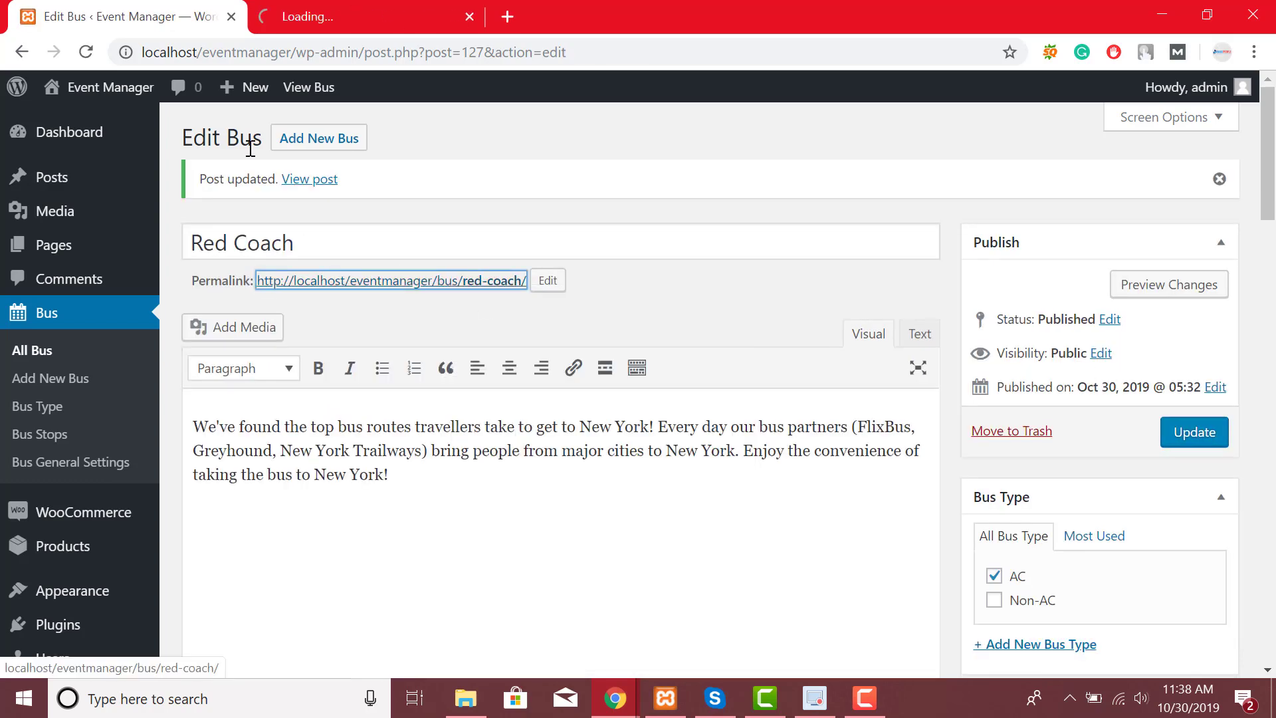
On the bus's public page, search chicago to New York and review the seat map and fare.
{"action": "left_click", "coordinate": [309, 24]}
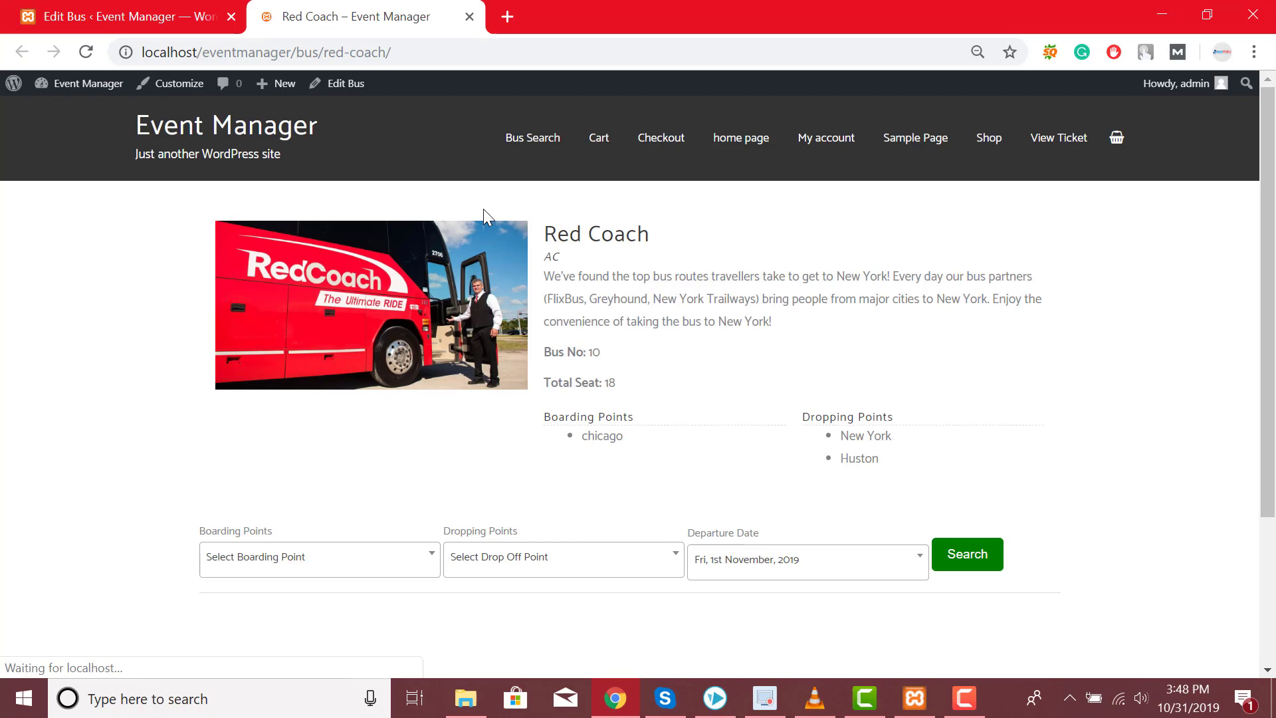
{"action": "scroll", "coordinate": [518, 230], "scroll_direction": "down", "scroll_amount": 3}
{"action": "left_click", "coordinate": [333, 357]}
{"action": "left_click", "coordinate": [222, 455]}
{"action": "left_click", "coordinate": [530, 359]}
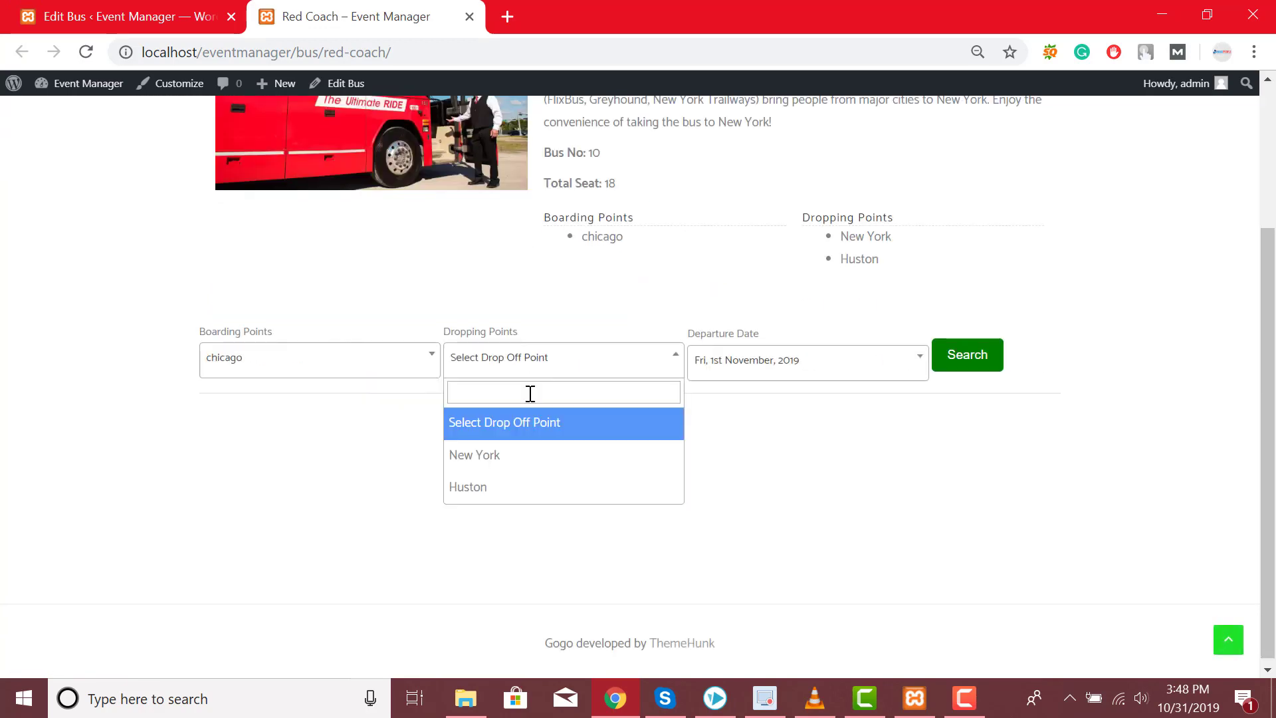
{"action": "left_click", "coordinate": [473, 452]}
{"action": "left_click", "coordinate": [967, 358]}
{"action": "scroll", "coordinate": [934, 385], "scroll_direction": "down", "scroll_amount": 4}
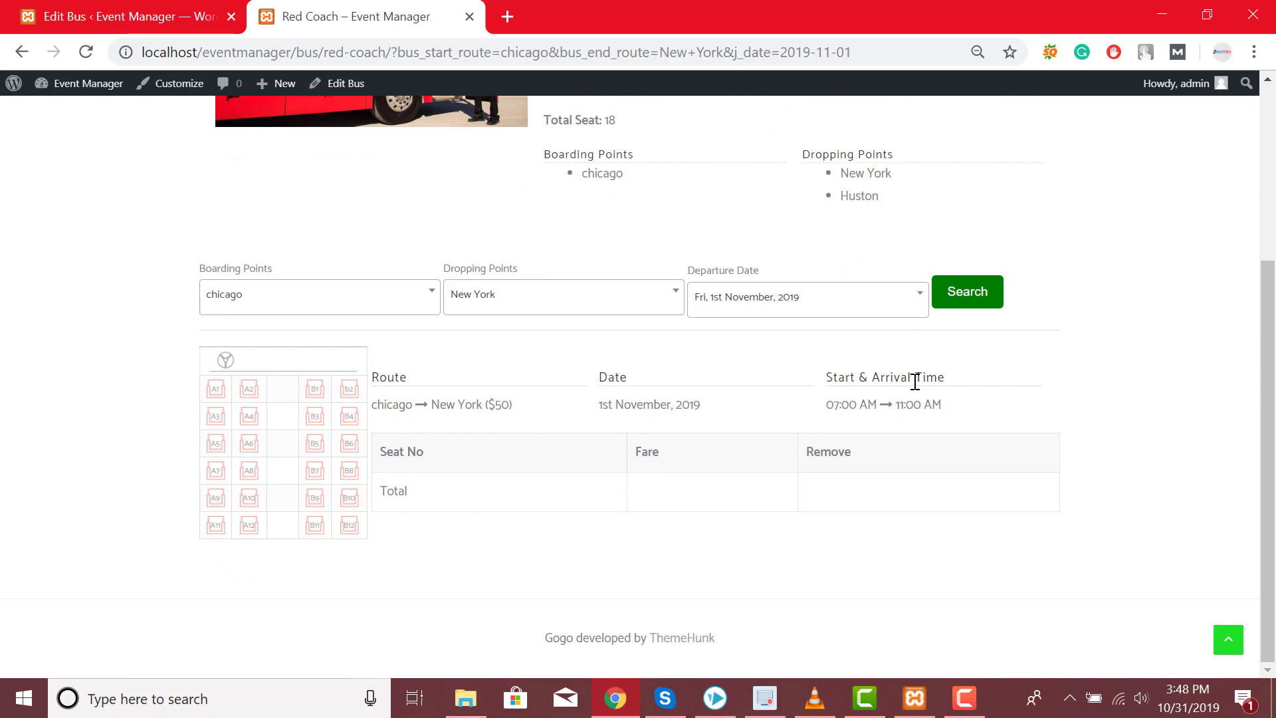
{"action": "scroll", "coordinate": [915, 381], "scroll_direction": "up", "scroll_amount": 4}
{"action": "scroll", "coordinate": [917, 391], "scroll_direction": "down", "scroll_amount": 3}
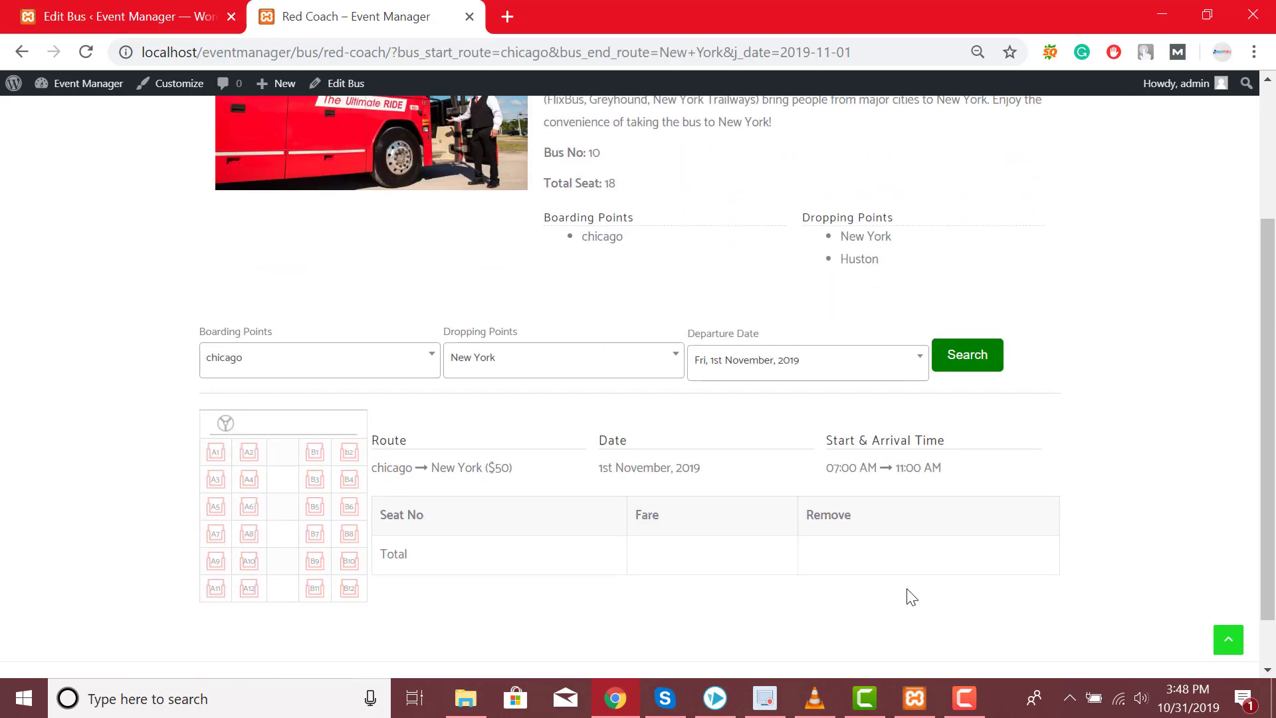